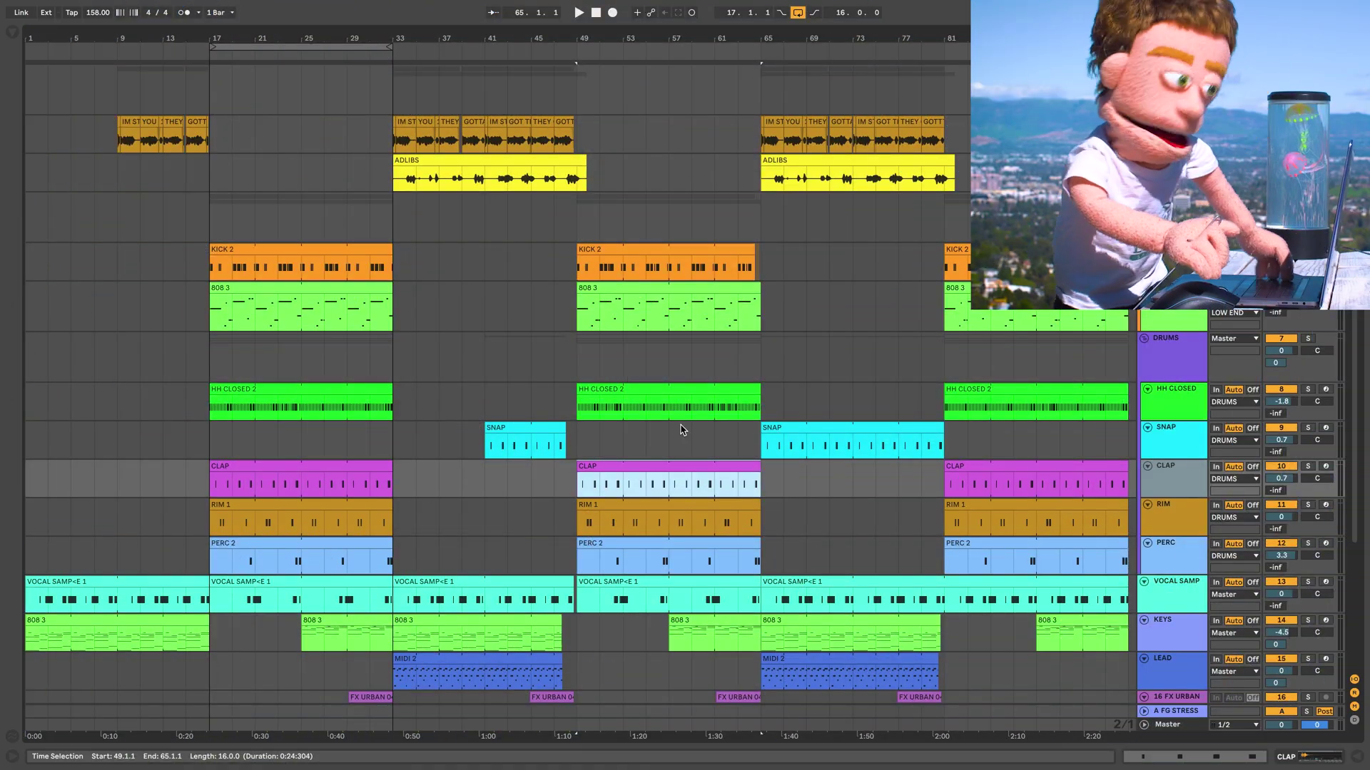
click(712, 391)
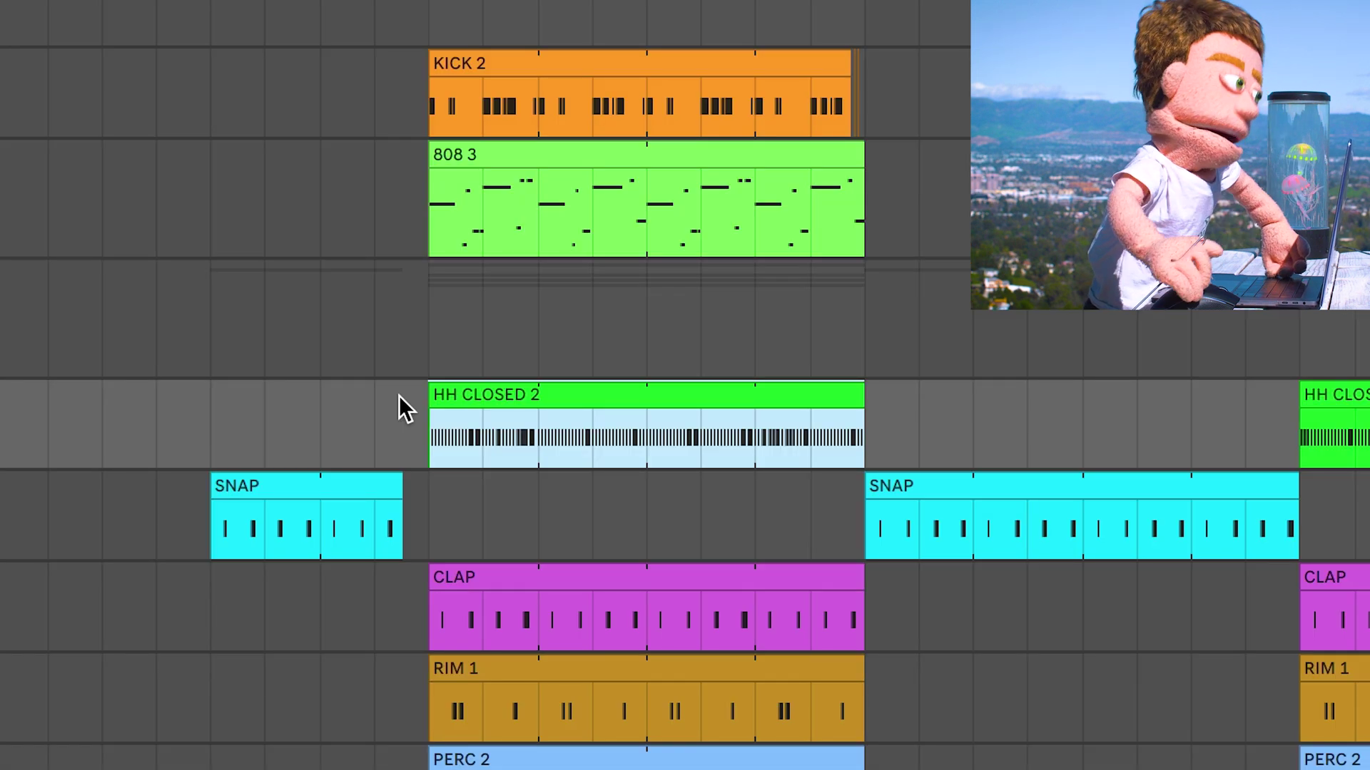
key(a)
click(490, 438)
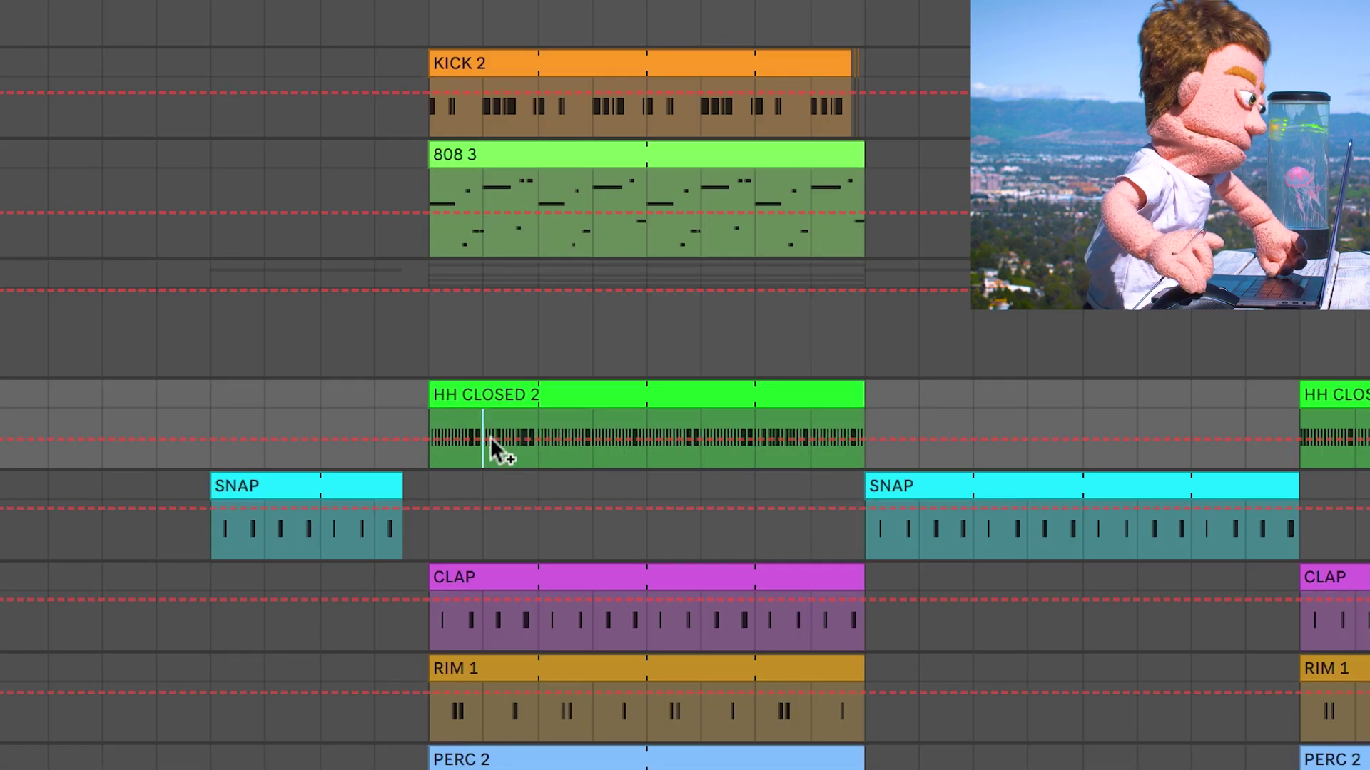
mouse_move(435, 400)
mouse_down()
mouse_move(322, 399)
mouse_move(419, 400)
mouse_up()
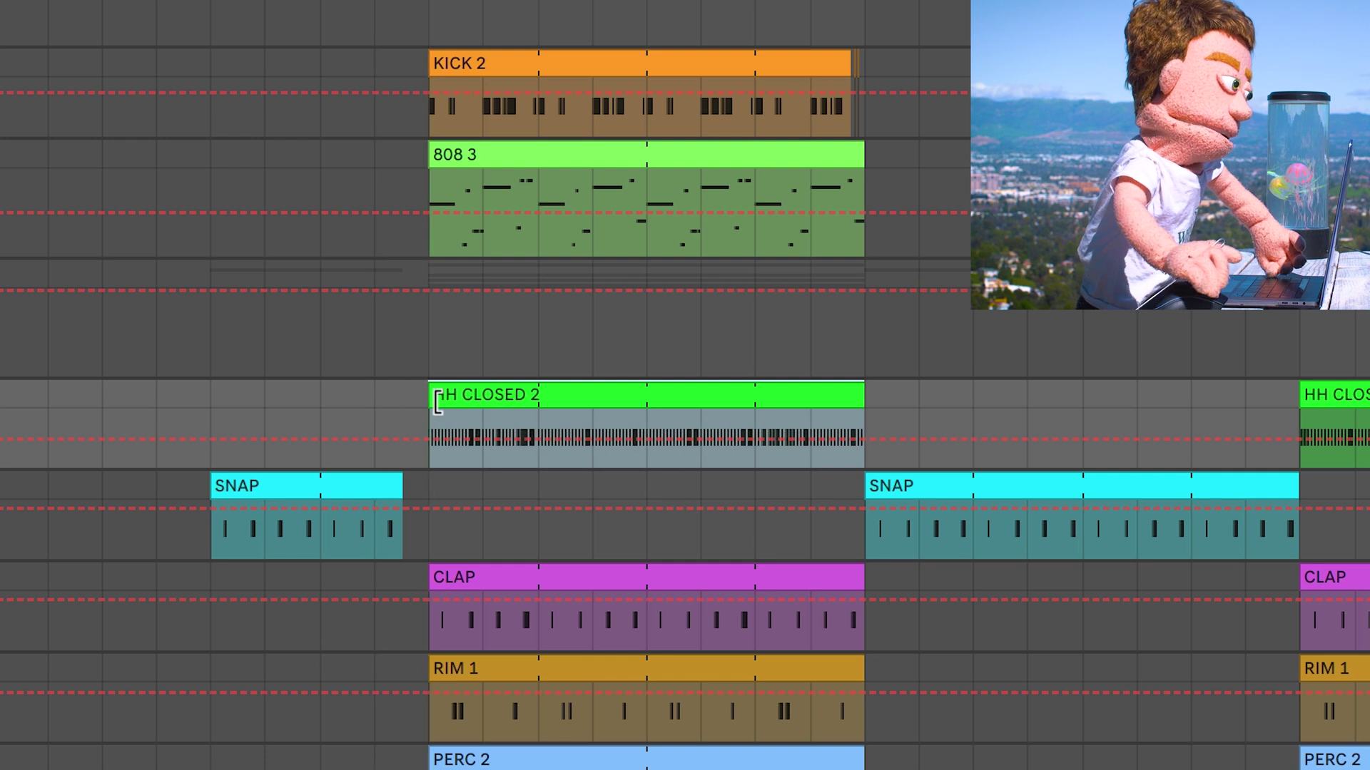
mouse_move(502, 408)
mouse_down()
mouse_move(589, 403)
mouse_move(473, 394)
mouse_move(507, 395)
mouse_up()
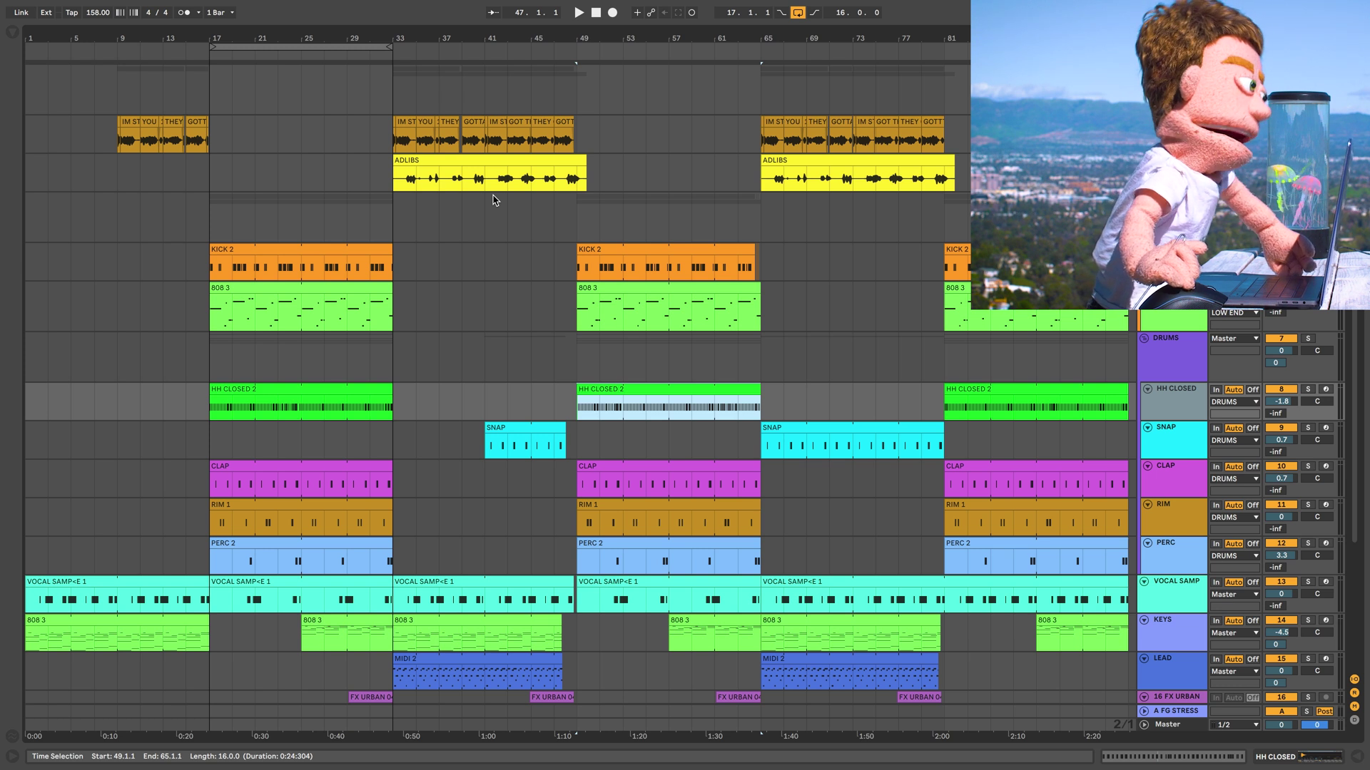
Step: Scroll the arrangement and show the Browser's Audio Effects list, Amp through Vocoder
scroll(492, 200, up, 5)
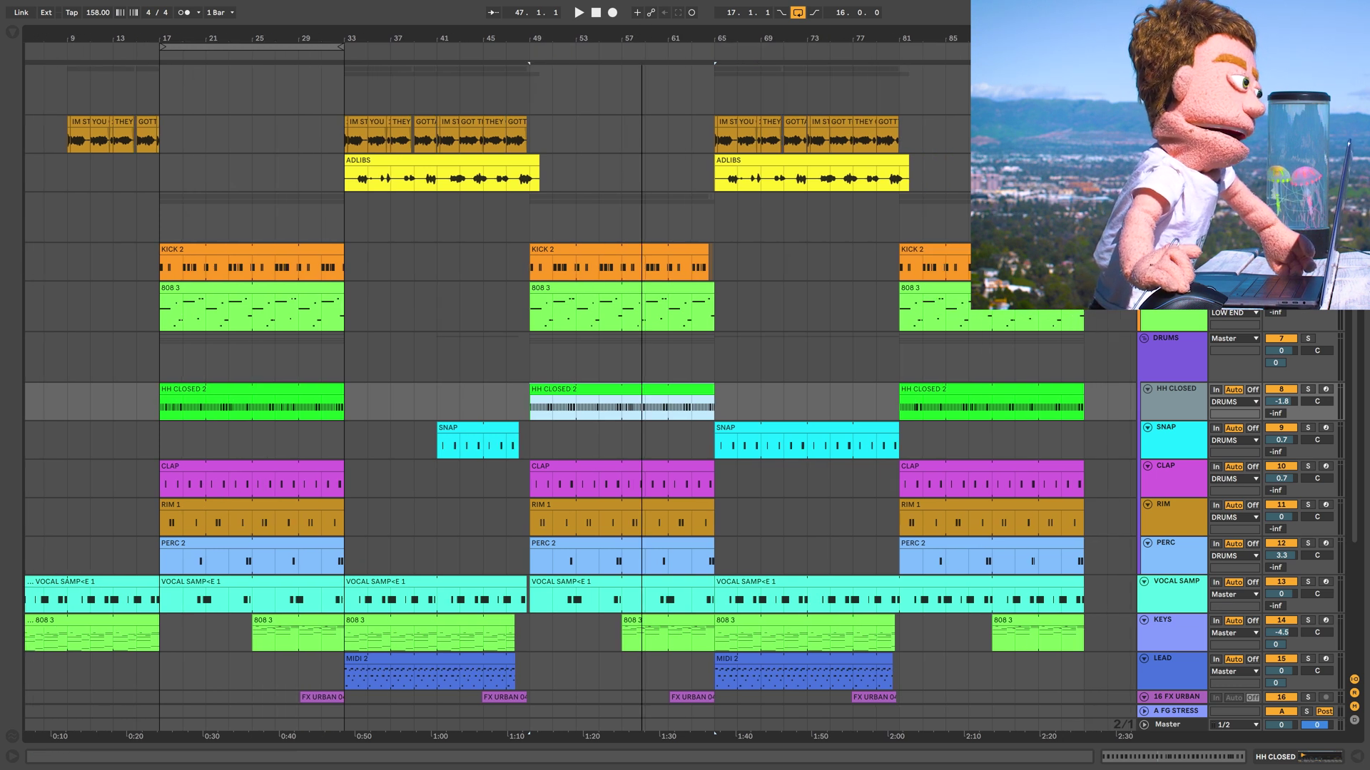
scroll(620, 239, down, 4)
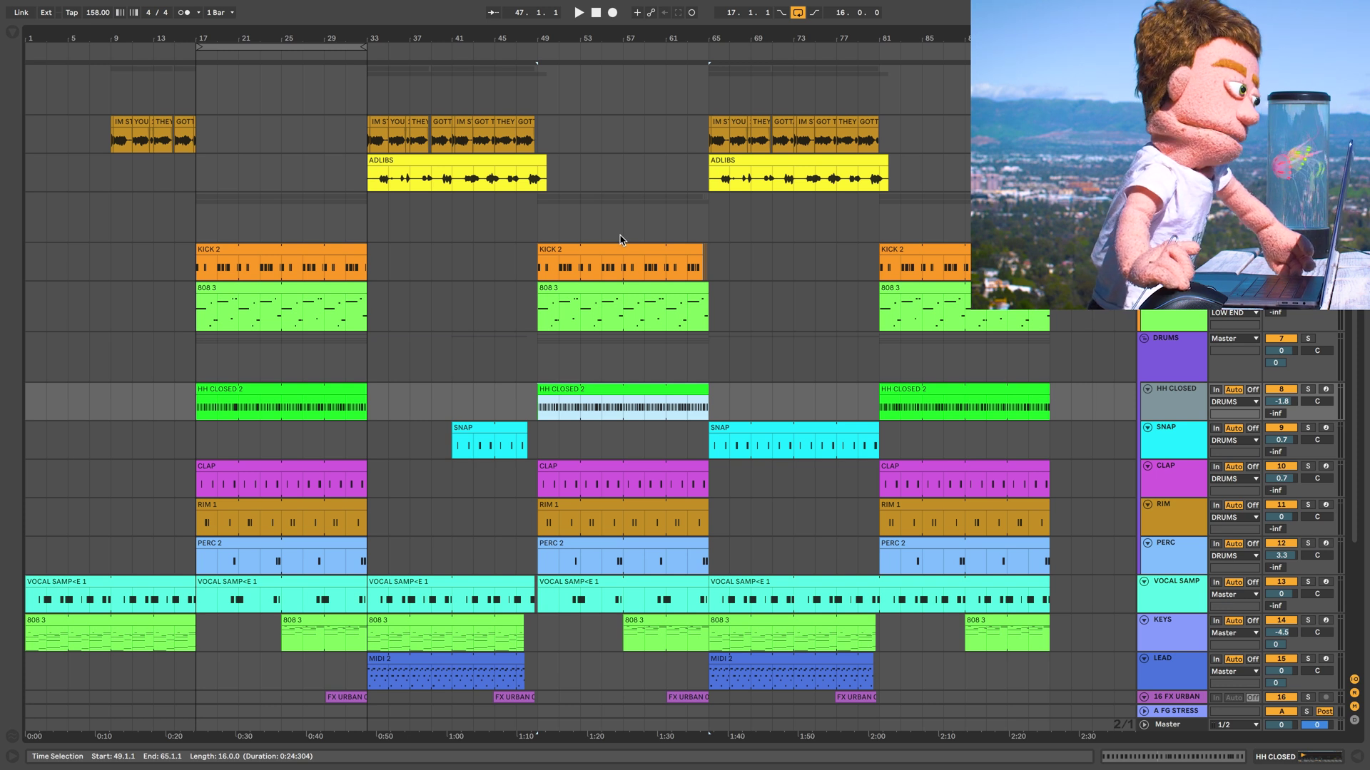
scroll(737, 388, down, 2)
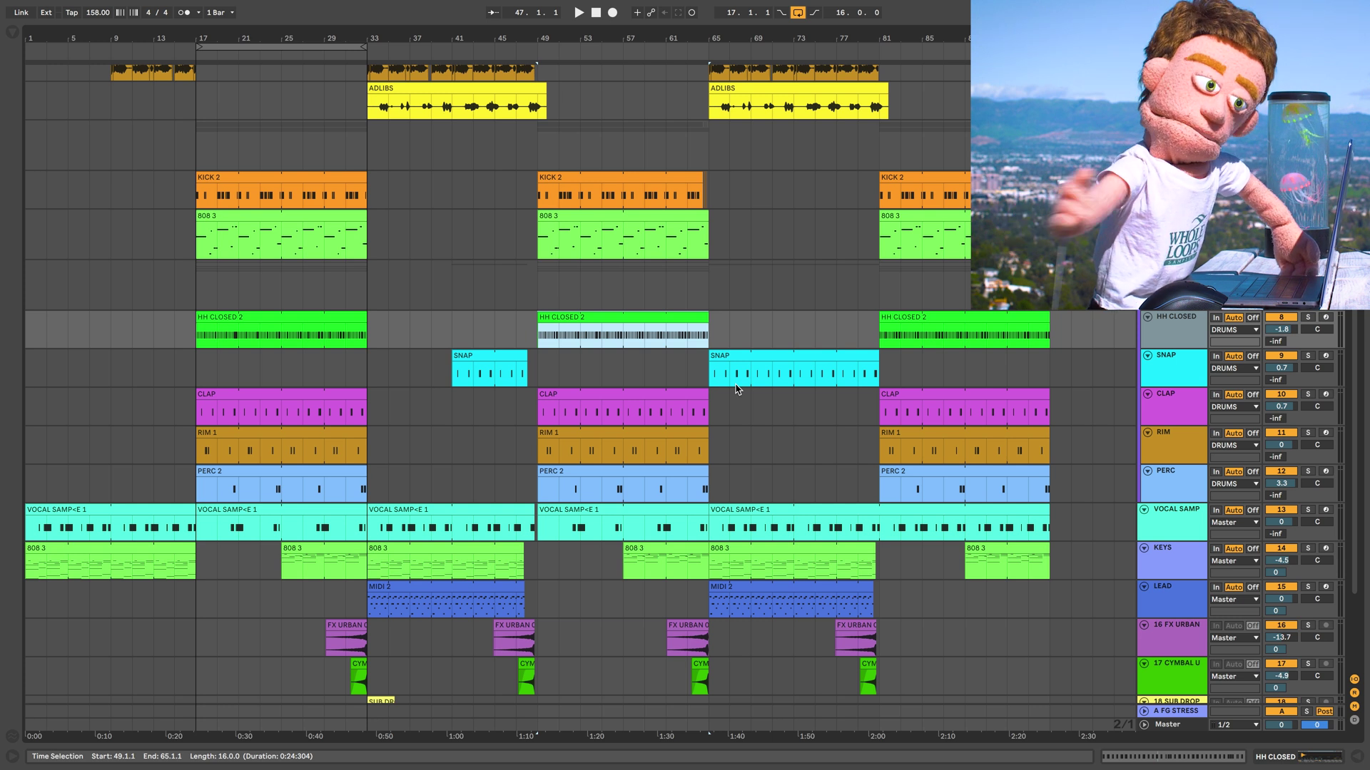
click(12, 32)
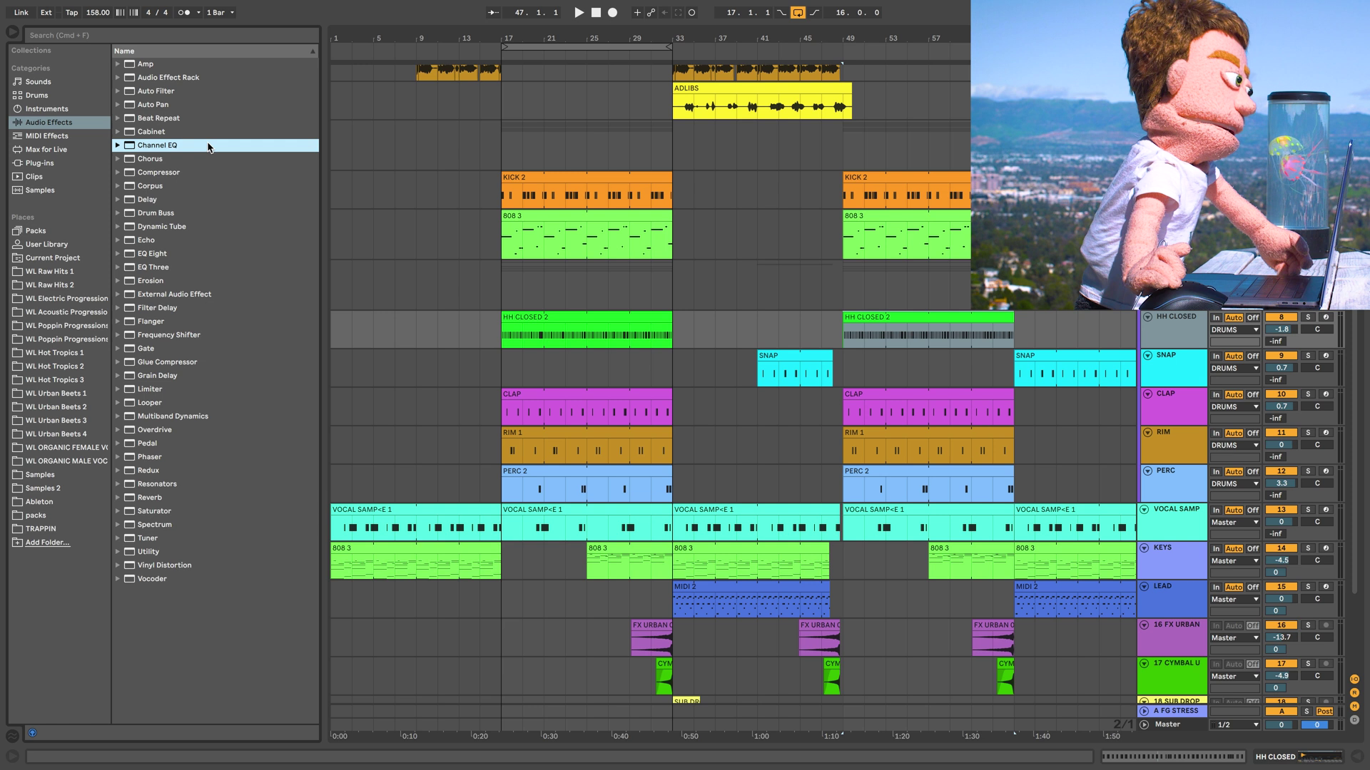
Step: Add a Channel EQ to the track, play, boost the highs, and compare with it bypassed
double_click(175, 148)
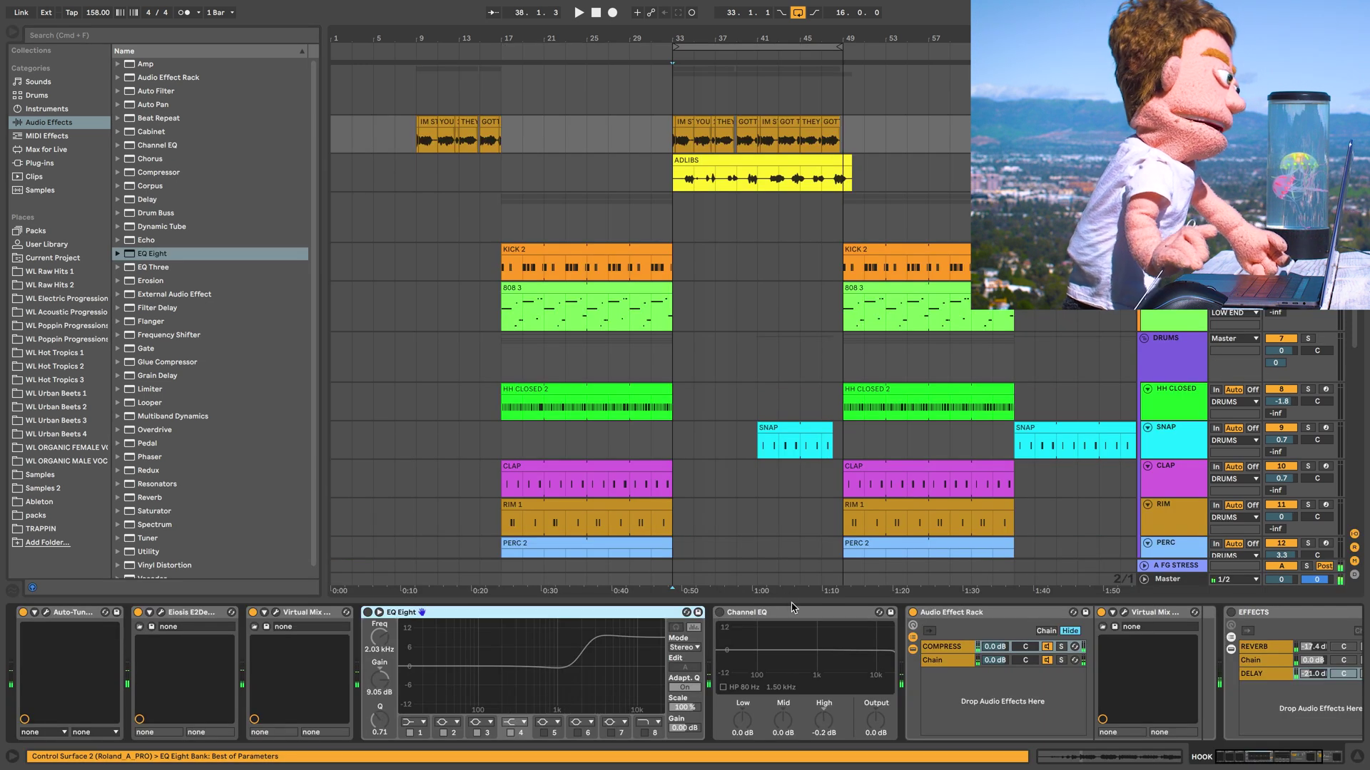
click(792, 612)
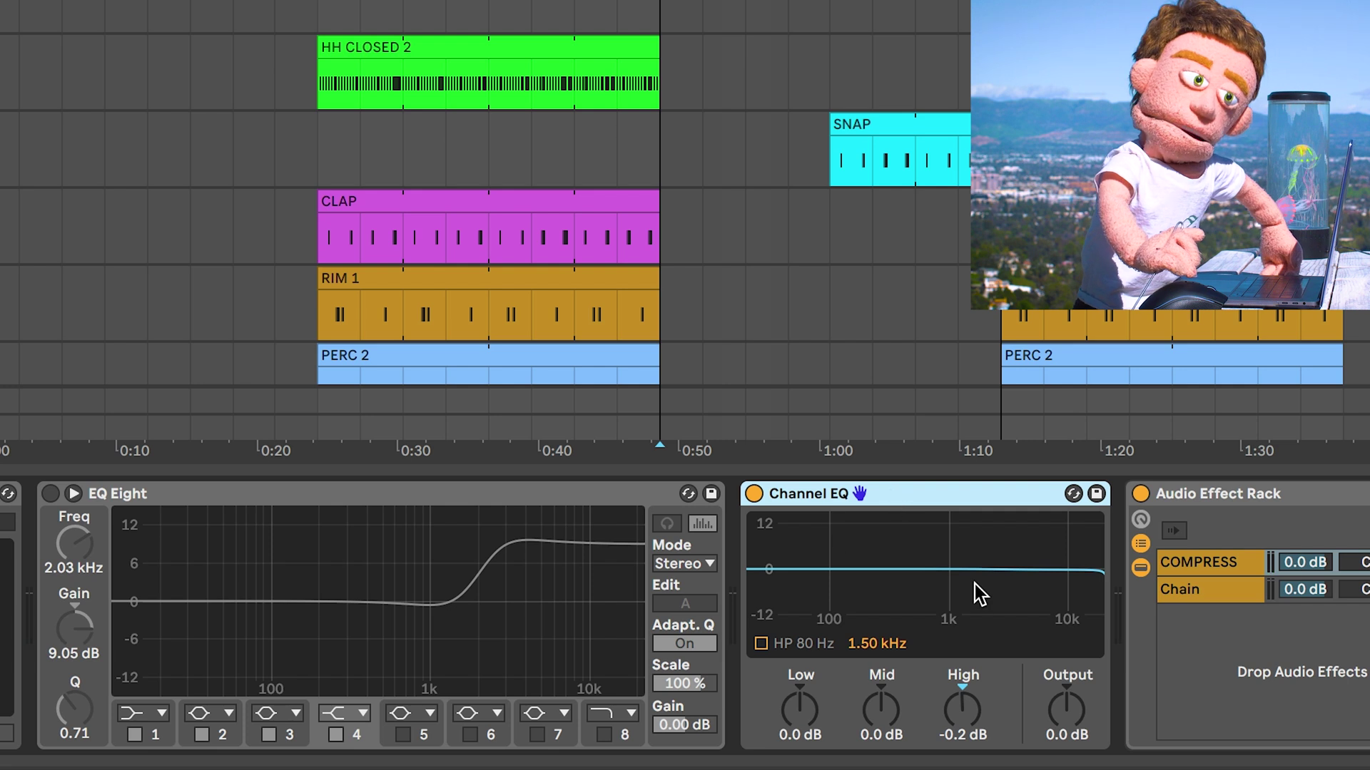
key(space)
drag(965, 707, 964, 661)
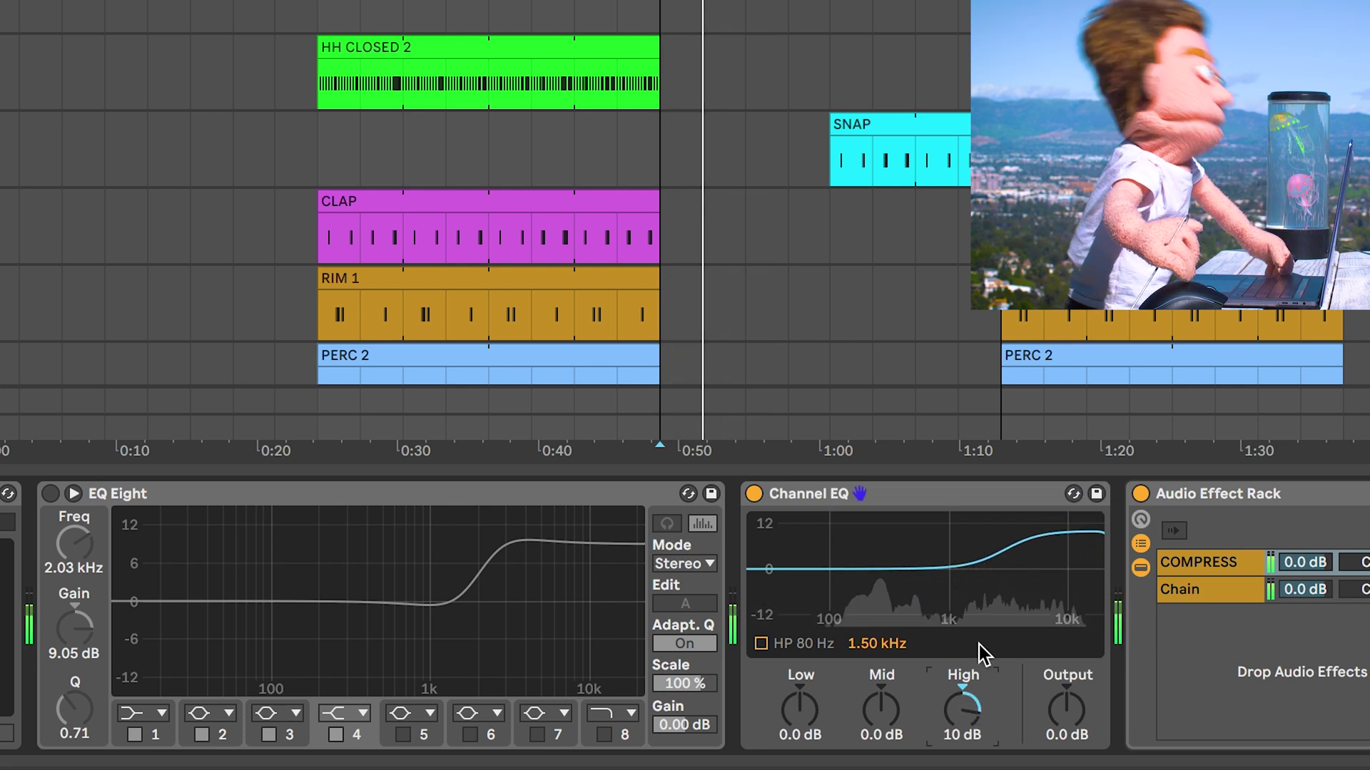
click(954, 502)
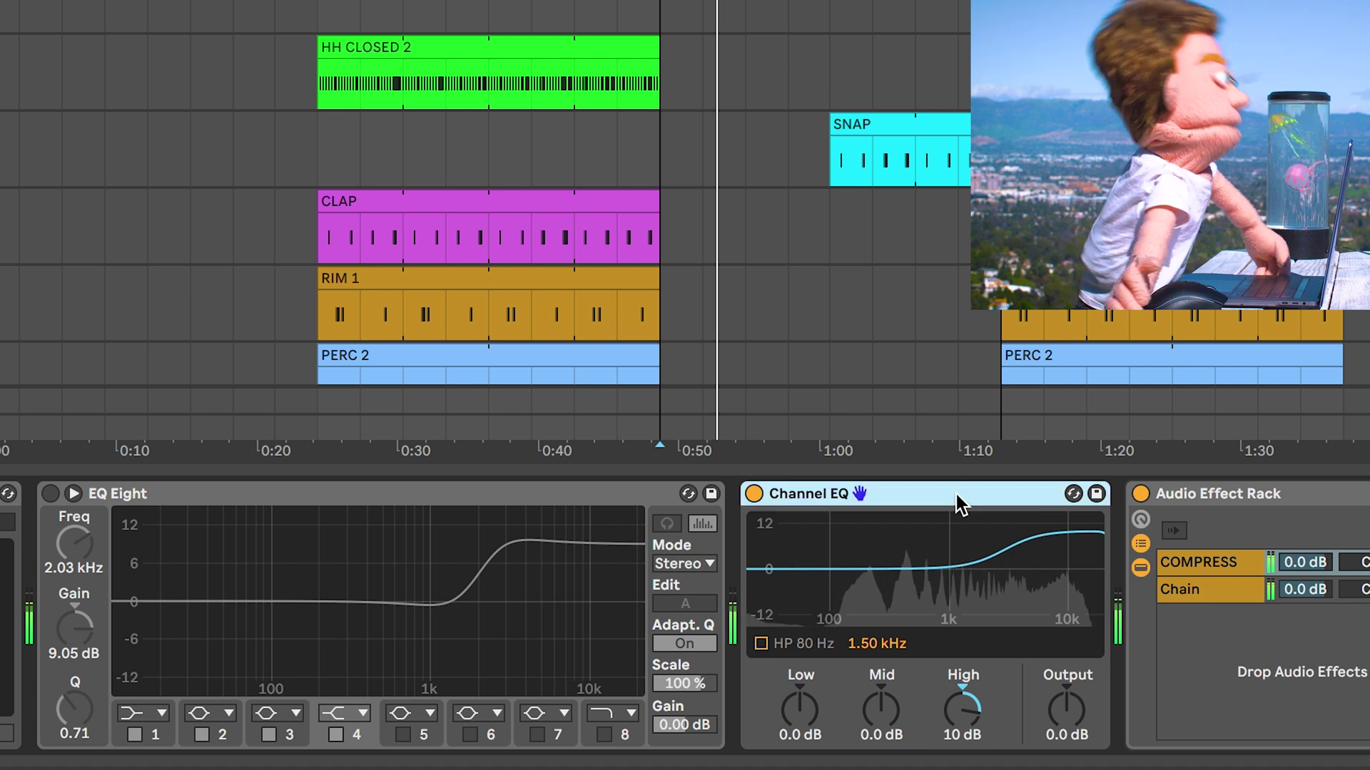
click(432, 492)
click(754, 494)
click(836, 494)
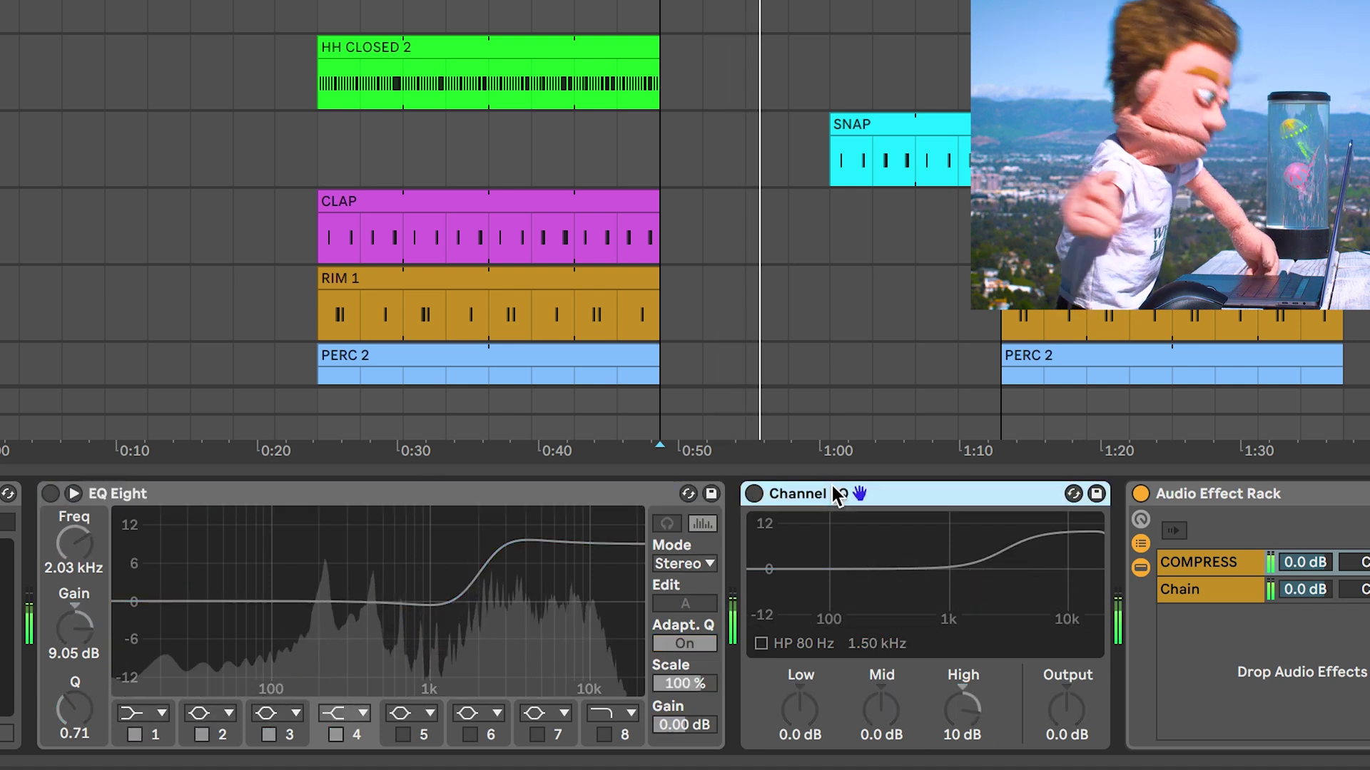
click(754, 494)
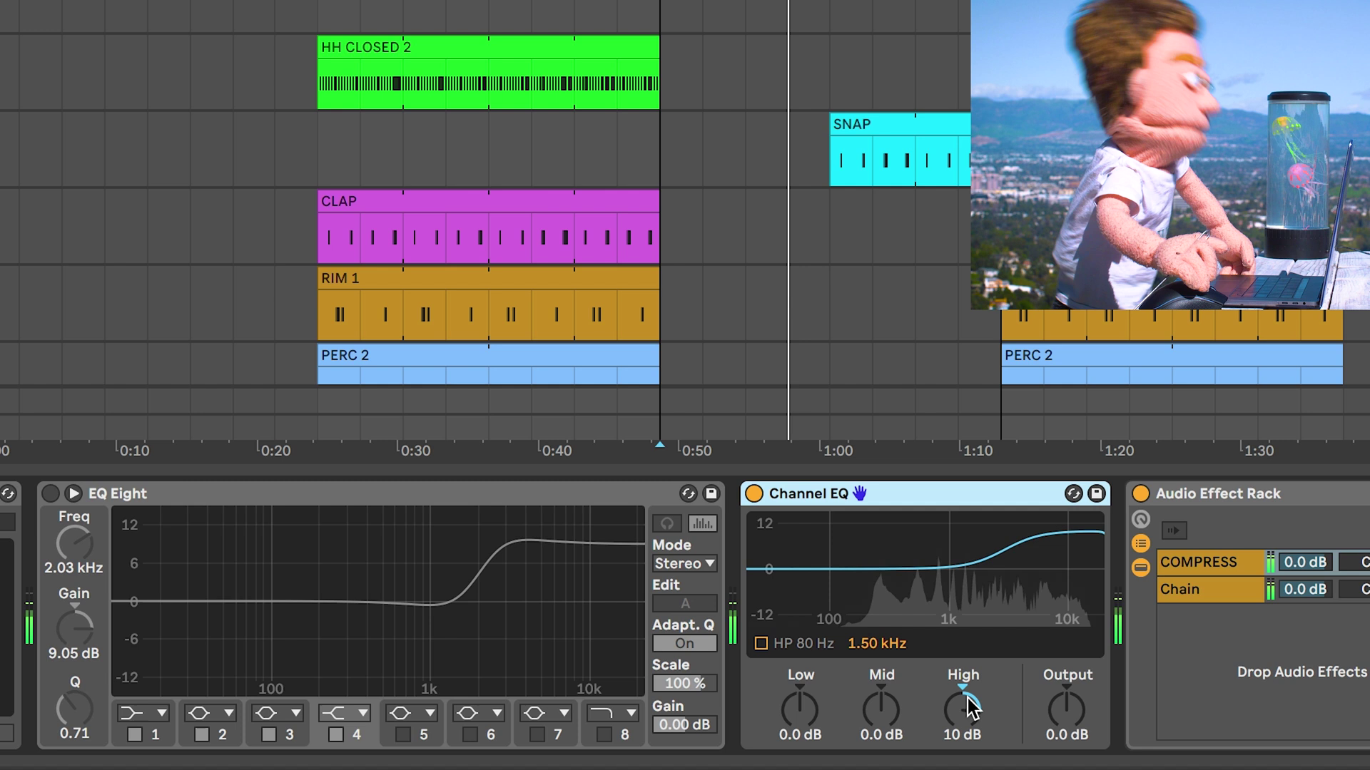
Step: Dial the Channel EQ to Low -15 dB, Mid 7.5 dB, High 2.2 dB with the 80 Hz high-pass on
mouse_move(970, 708)
mouse_down()
mouse_move(970, 760)
mouse_move(968, 699)
mouse_up()
key(space)
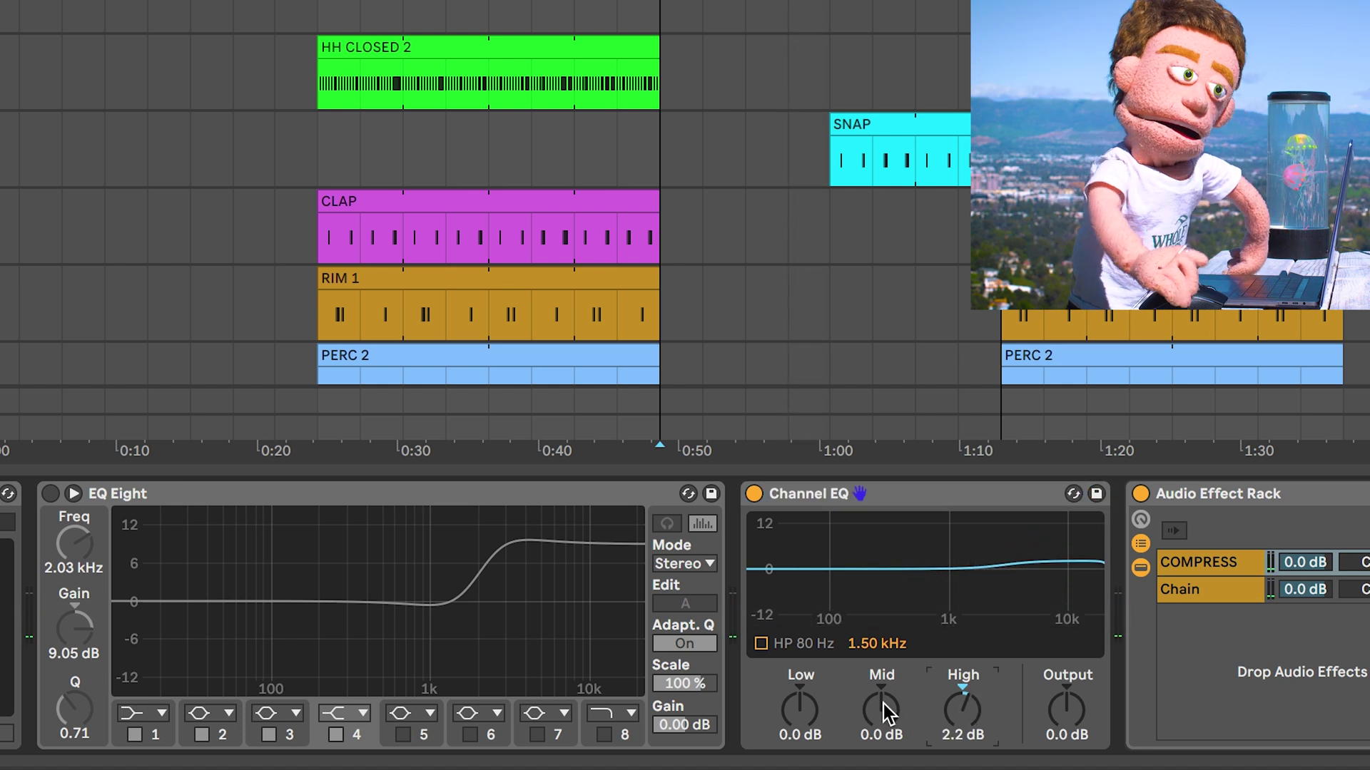
key(space)
drag(882, 704, 882, 661)
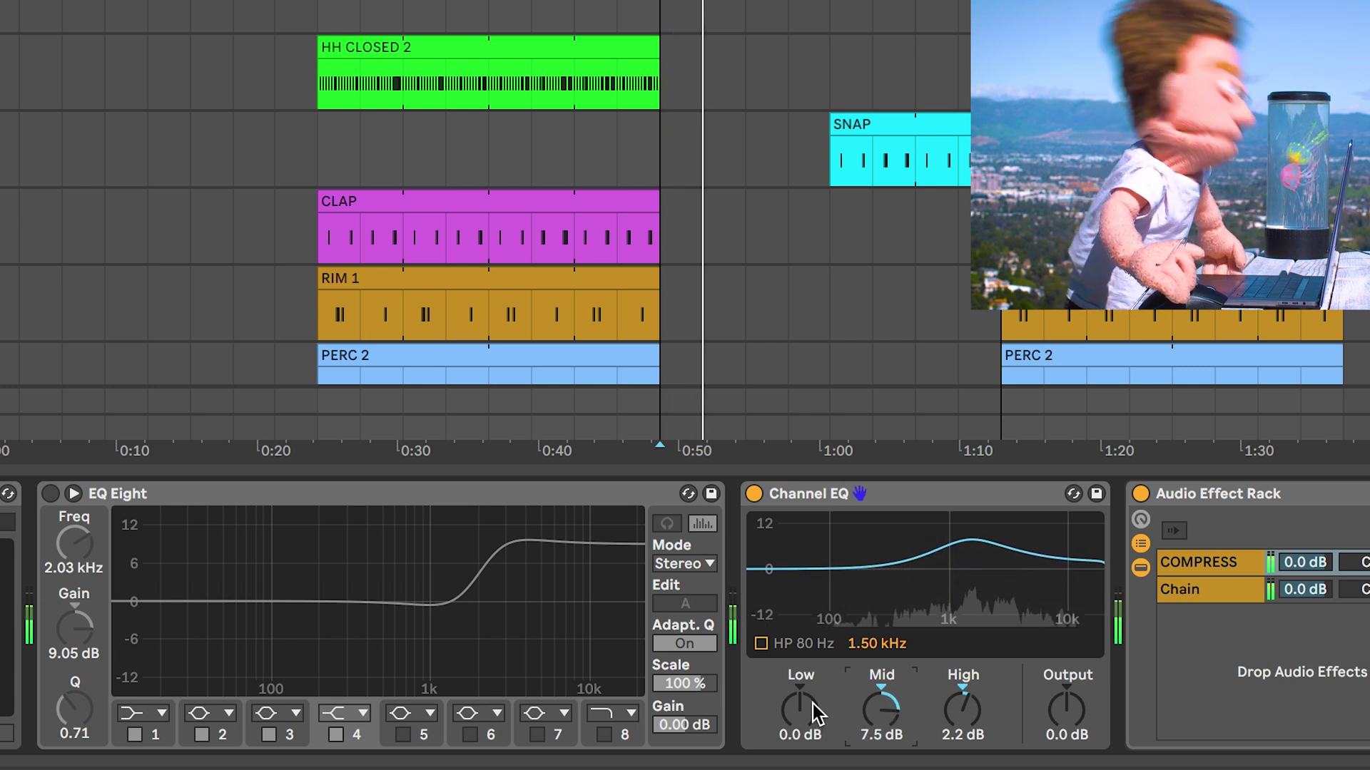
drag(813, 709, 813, 756)
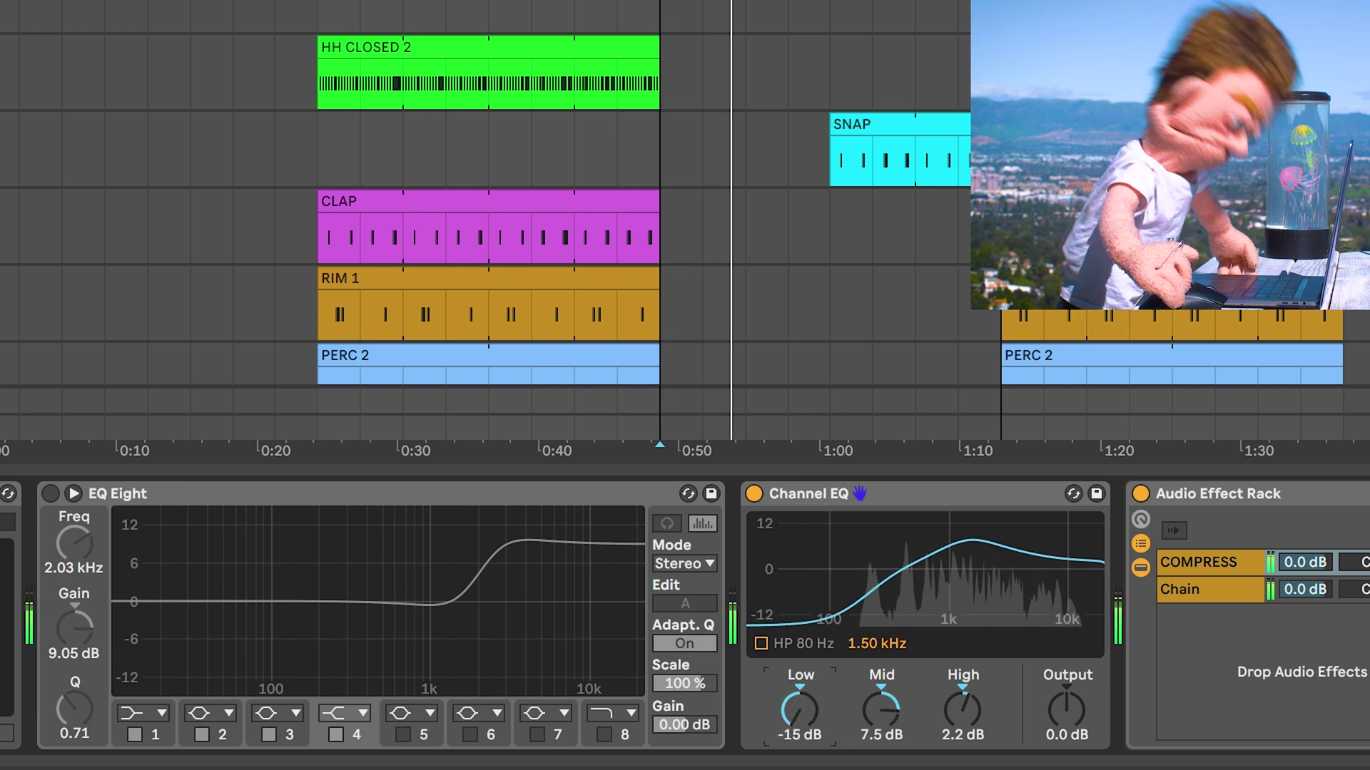
click(766, 641)
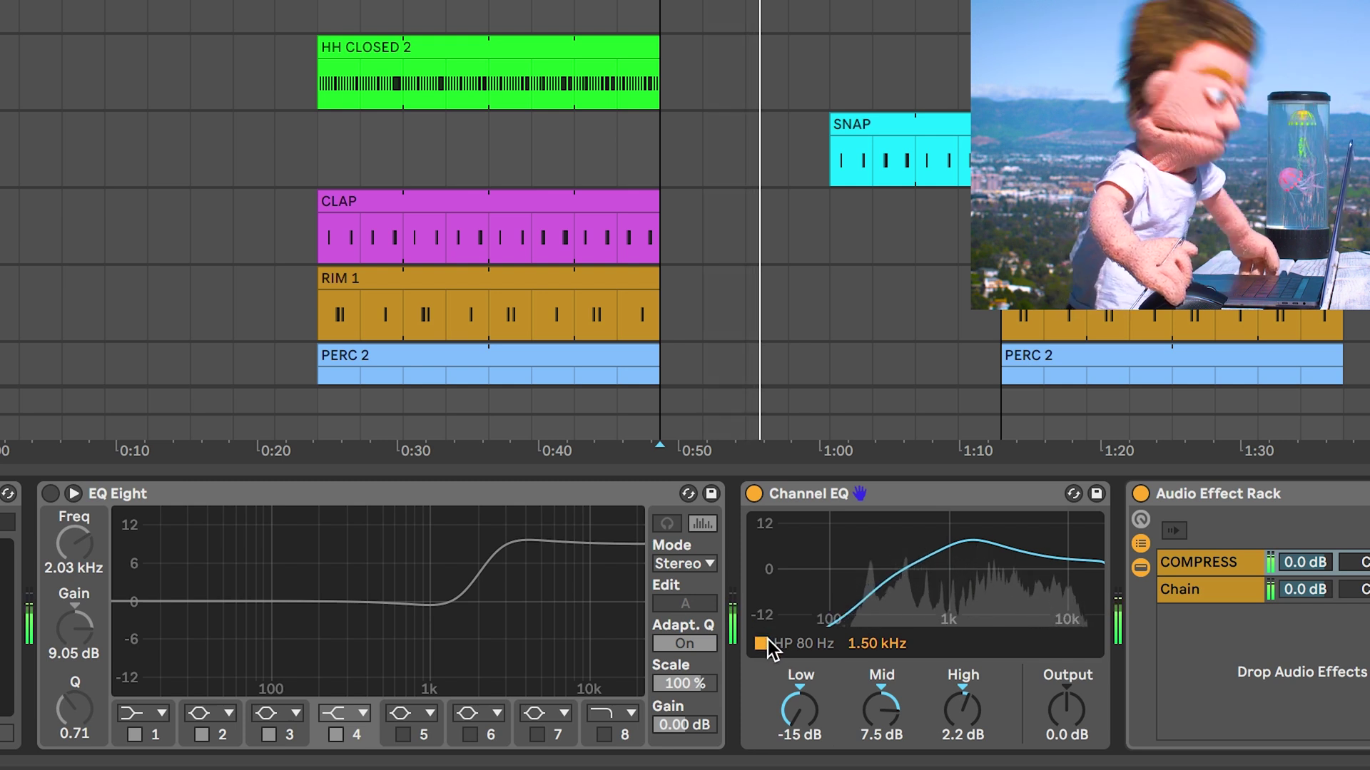
Step: Bring the Channel EQ Low and Mid bands back to 0 dB, leaving High 0.5 dB and Output -0.6 dB
mouse_move(805, 687)
mouse_down()
mouse_move(880, 717)
mouse_move(880, 733)
mouse_move(889, 683)
mouse_move(889, 716)
mouse_move(889, 698)
mouse_move(800, 705)
mouse_move(800, 658)
mouse_move(800, 692)
mouse_up()
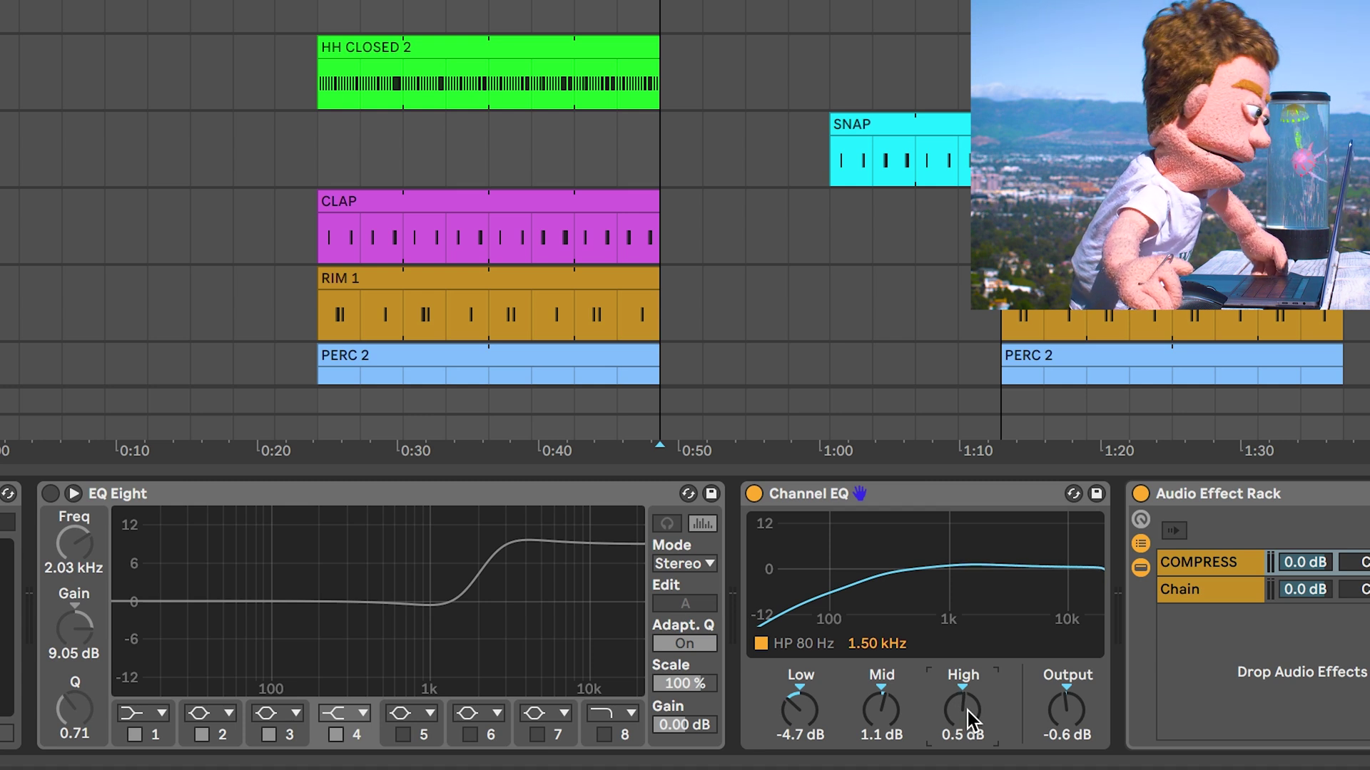
drag(882, 707, 882, 716)
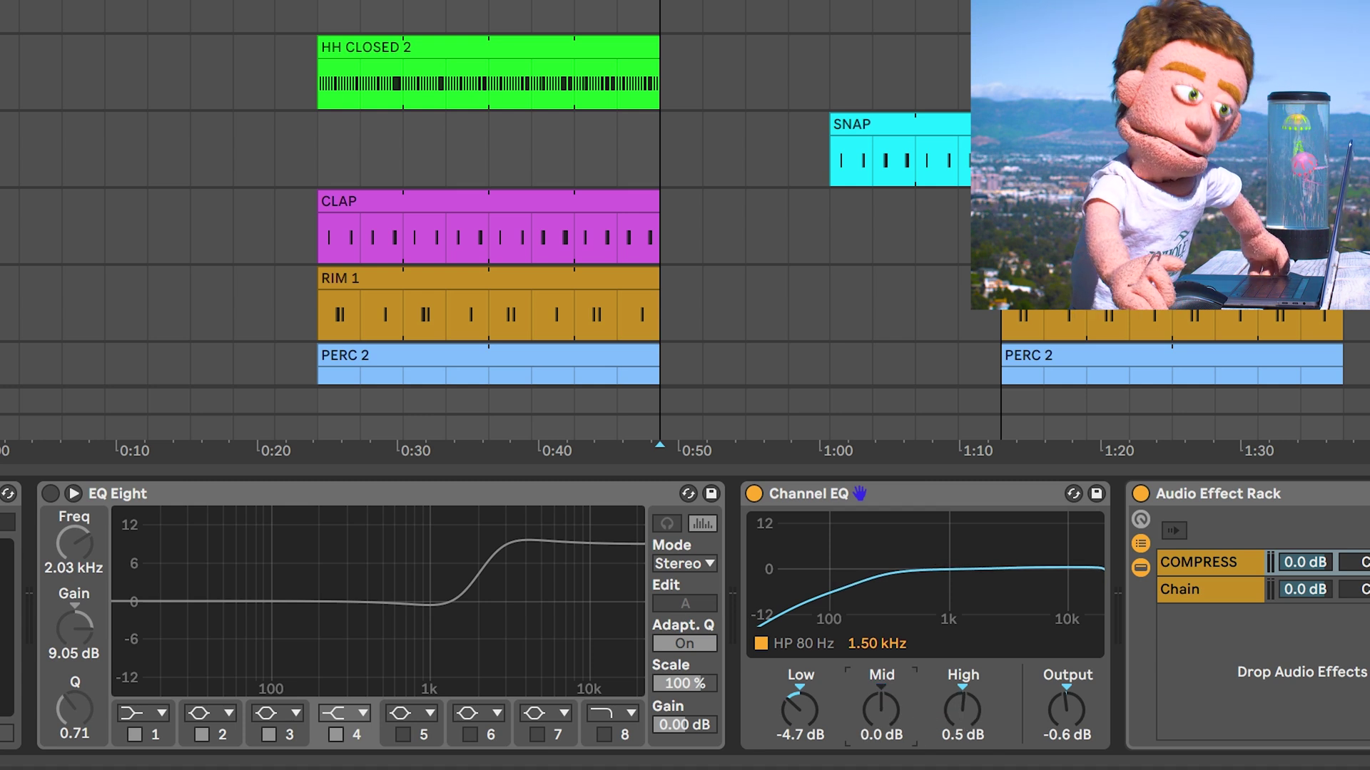
drag(798, 709, 799, 693)
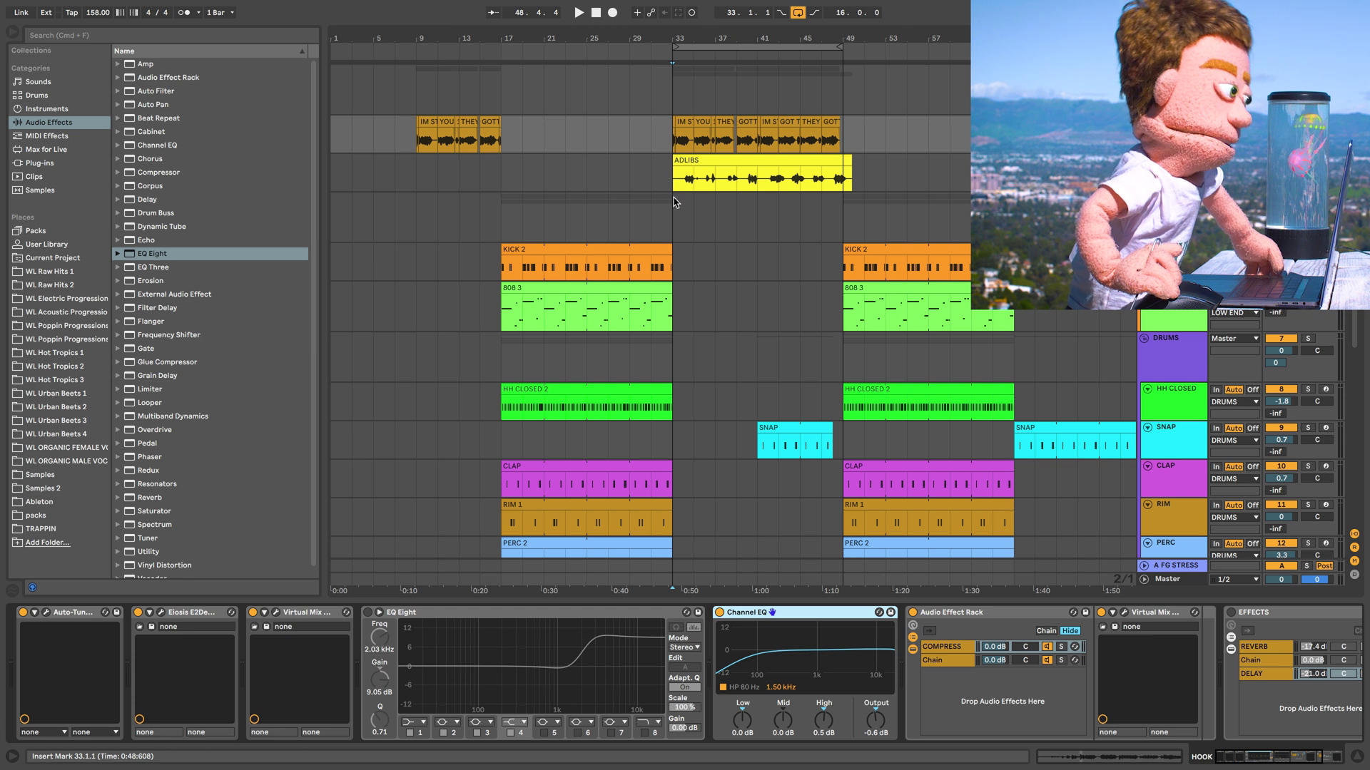
Step: Select the KEYS track, loop bars 1 to 17 and start playback
click(672, 184)
key(a)
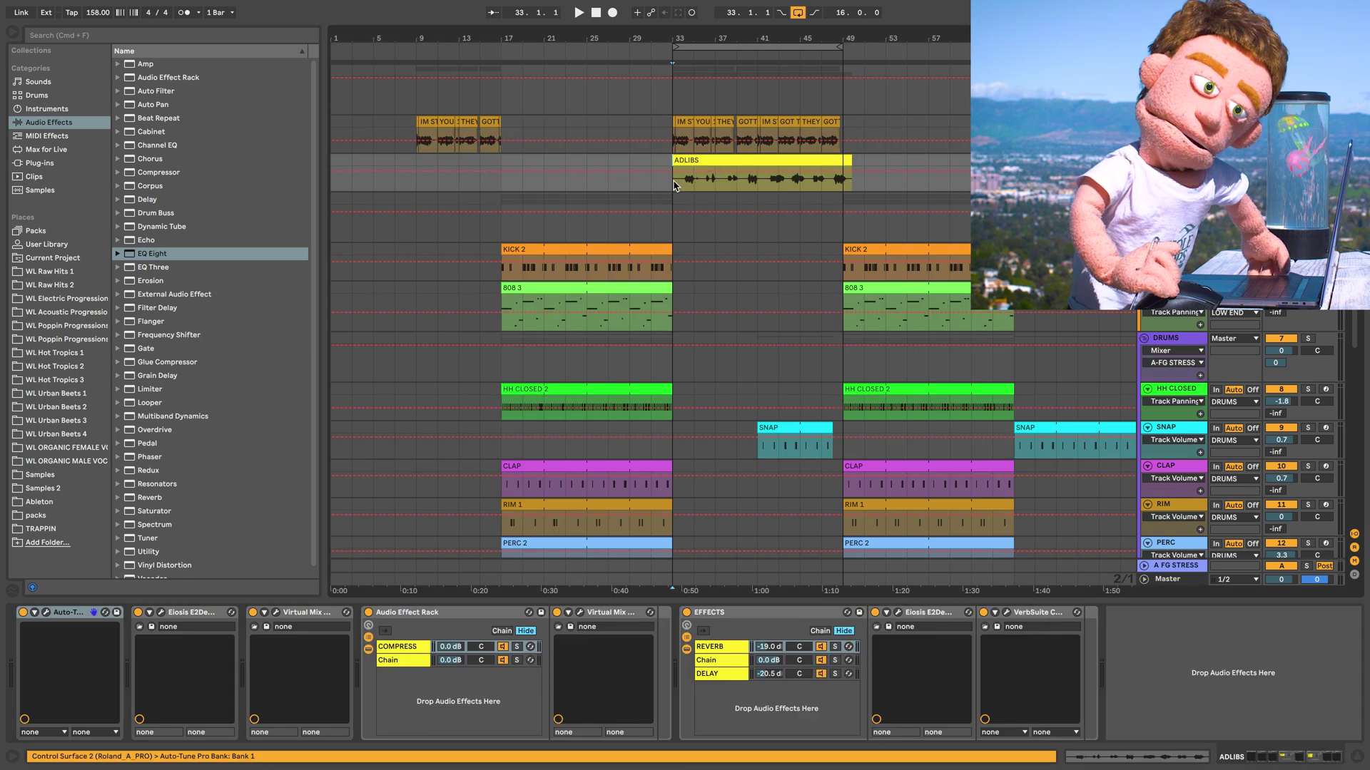
key(a)
key(a)
scroll(682, 186, down, 5)
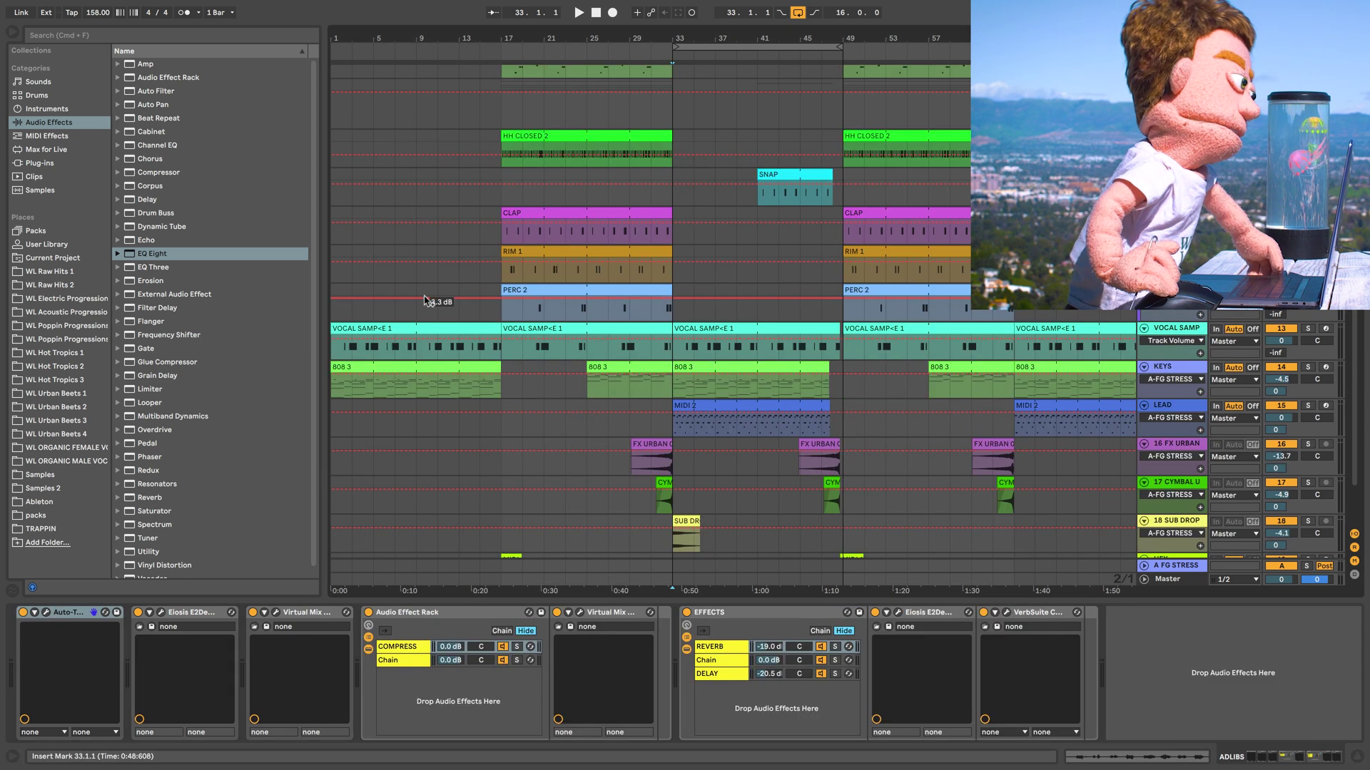
click(410, 364)
key(super+l)
key(space)
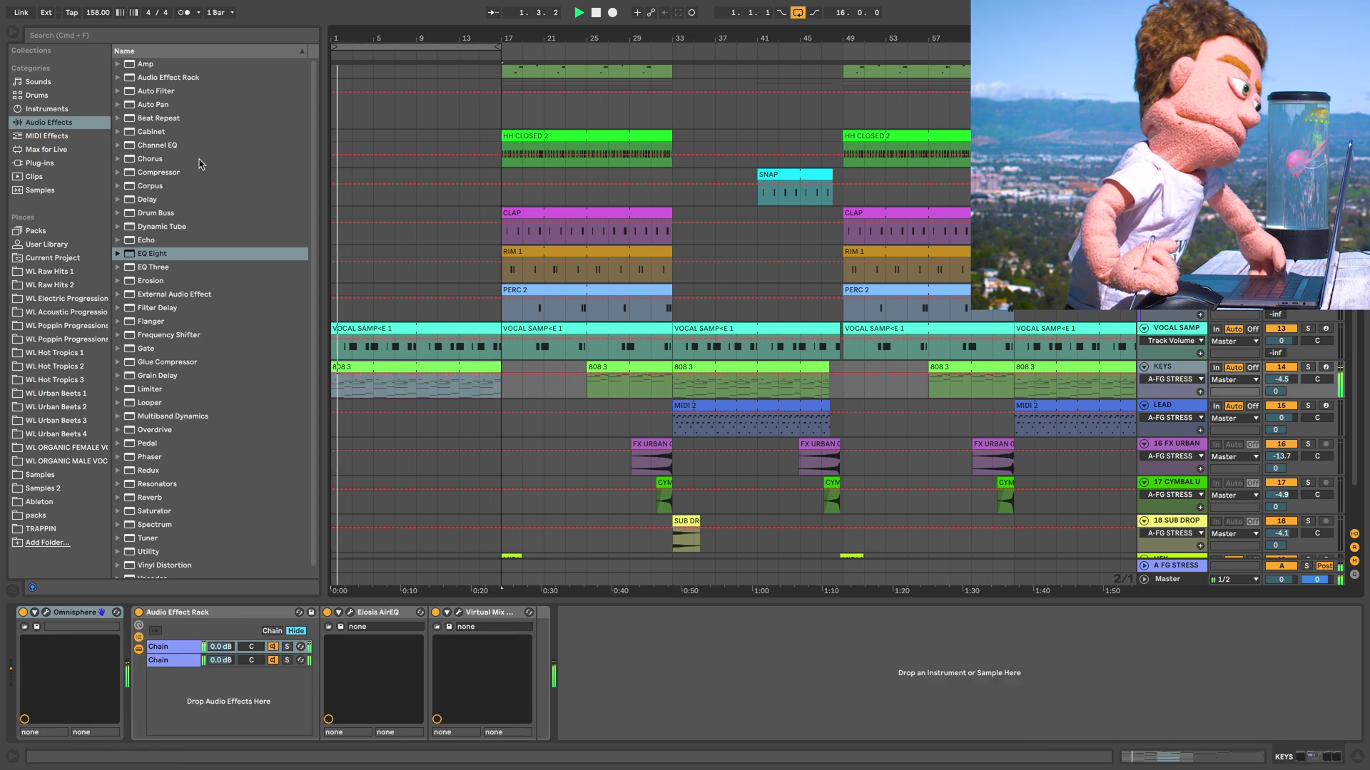
Step: Load an Auto Filter onto KEYS with cutoff at 19.9 kHz, then select a stretch of the 808 3 clip
double_click(171, 88)
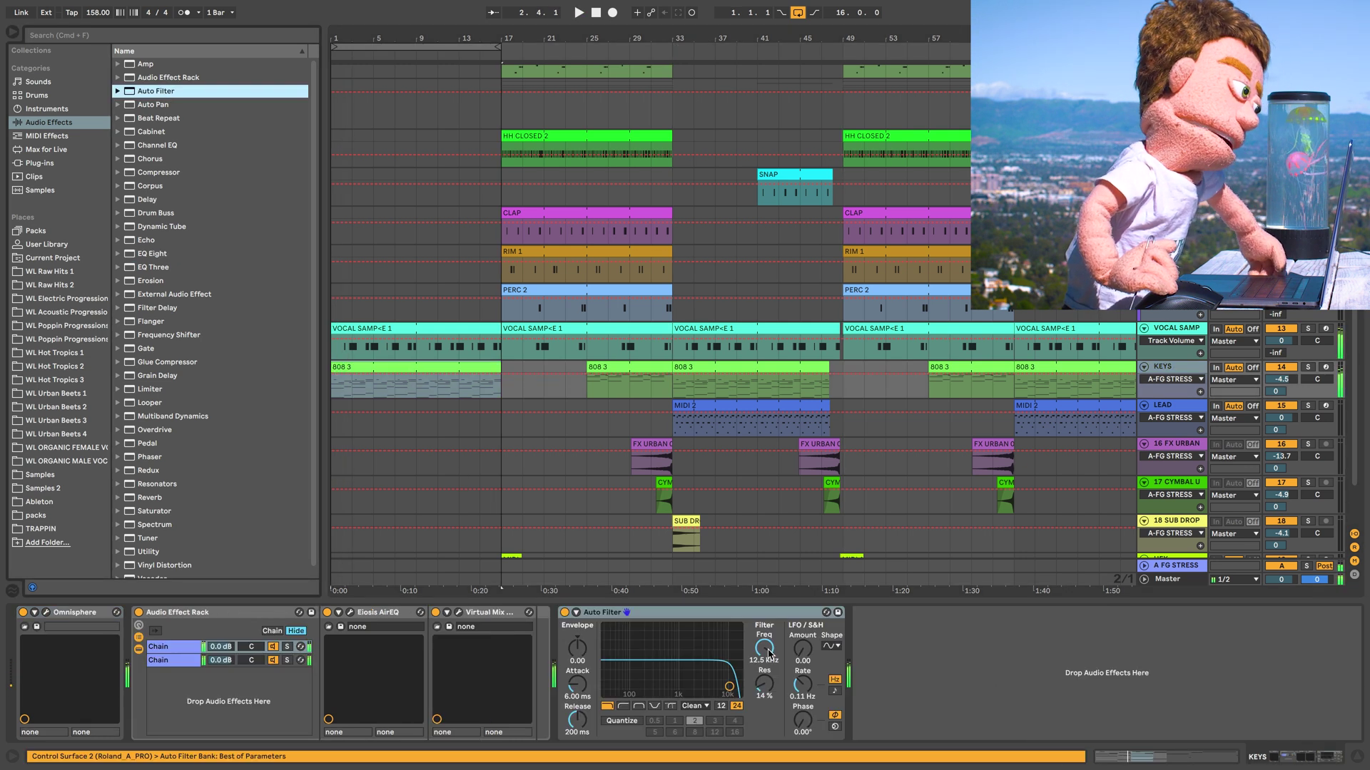
drag(769, 653, 769, 635)
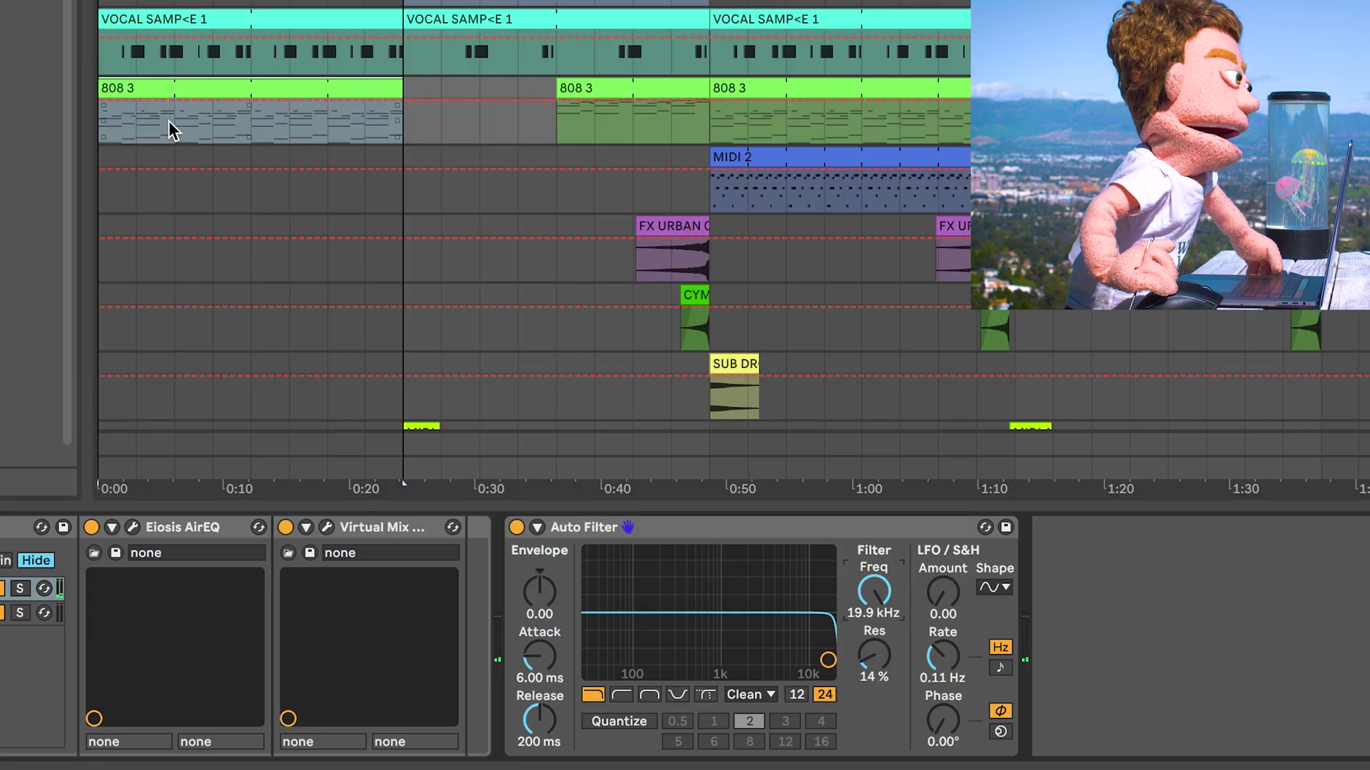
drag(170, 121, 117, 117)
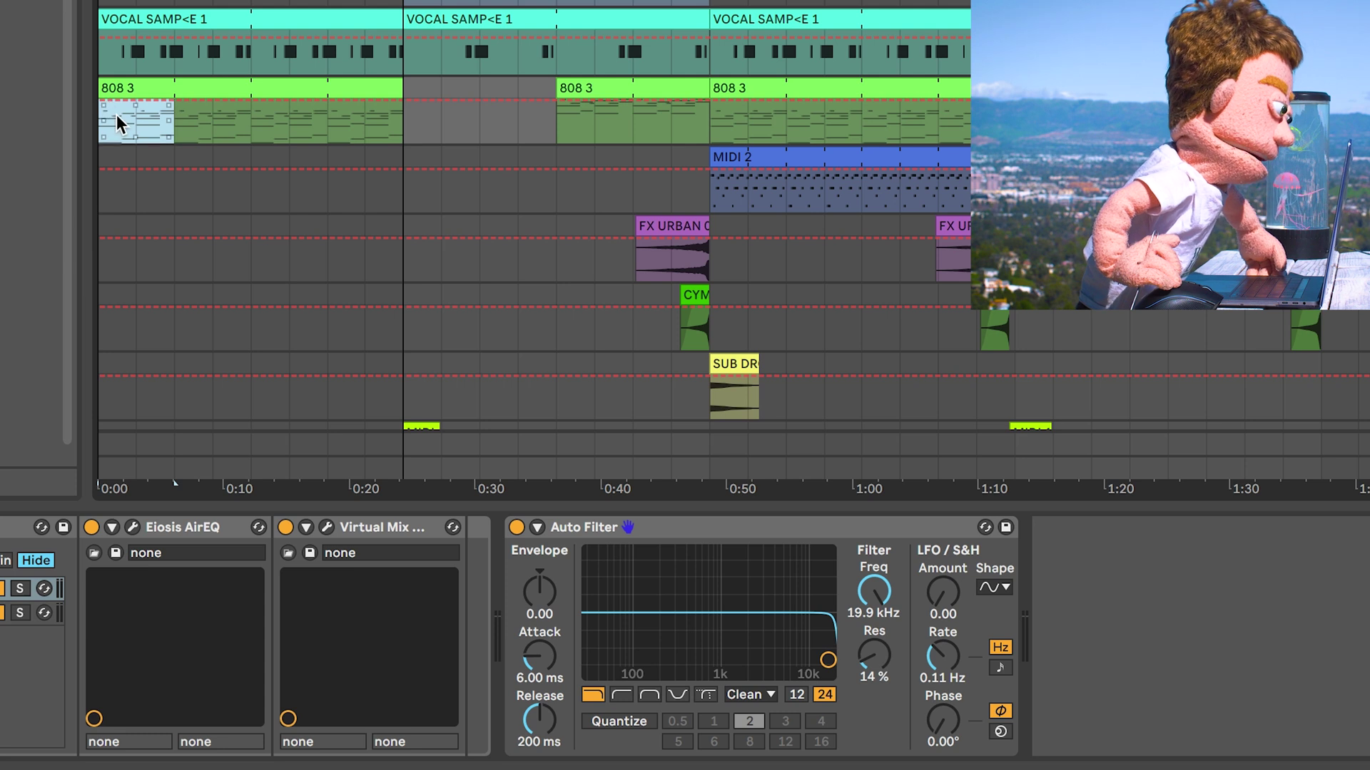
Step: Insert a sine shape into the 808 3 filter automation and repeat it across 0:00 to 0:24
right_click(121, 117)
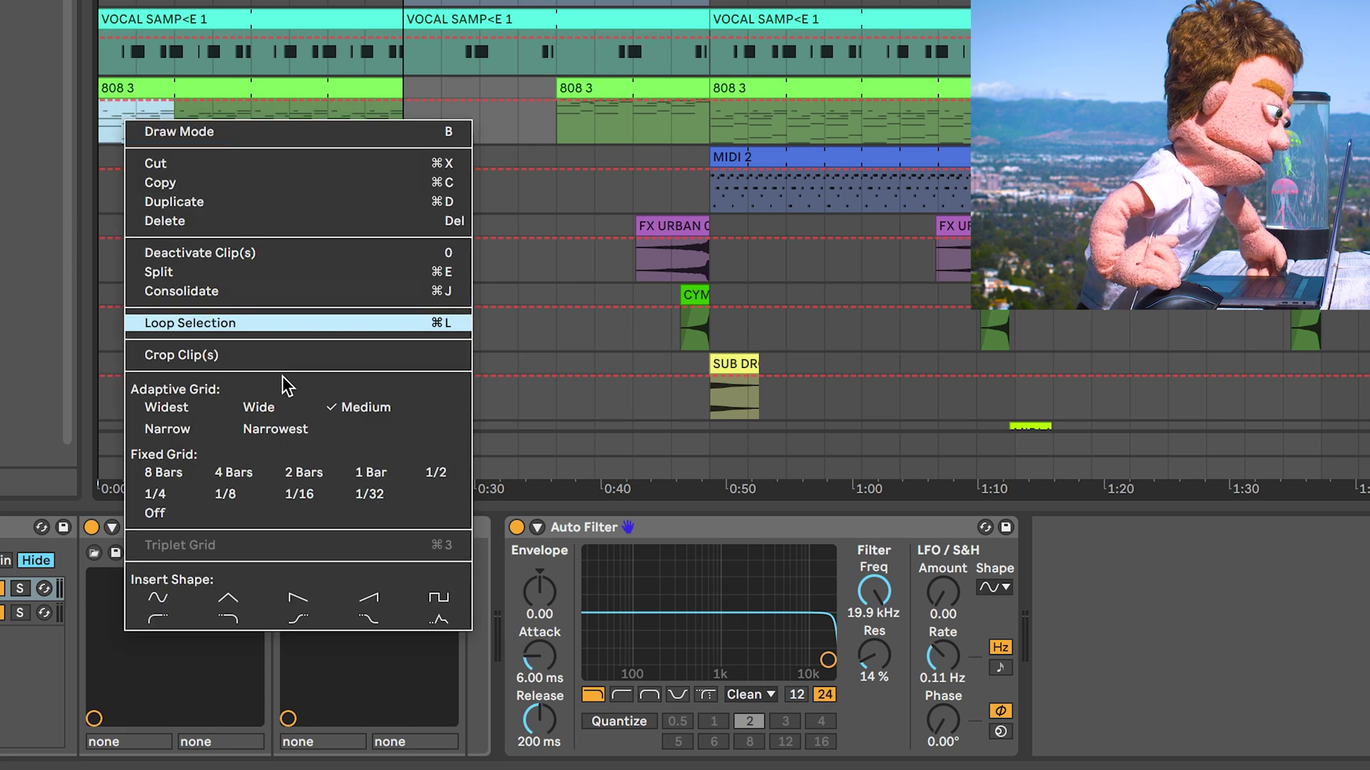
click(157, 598)
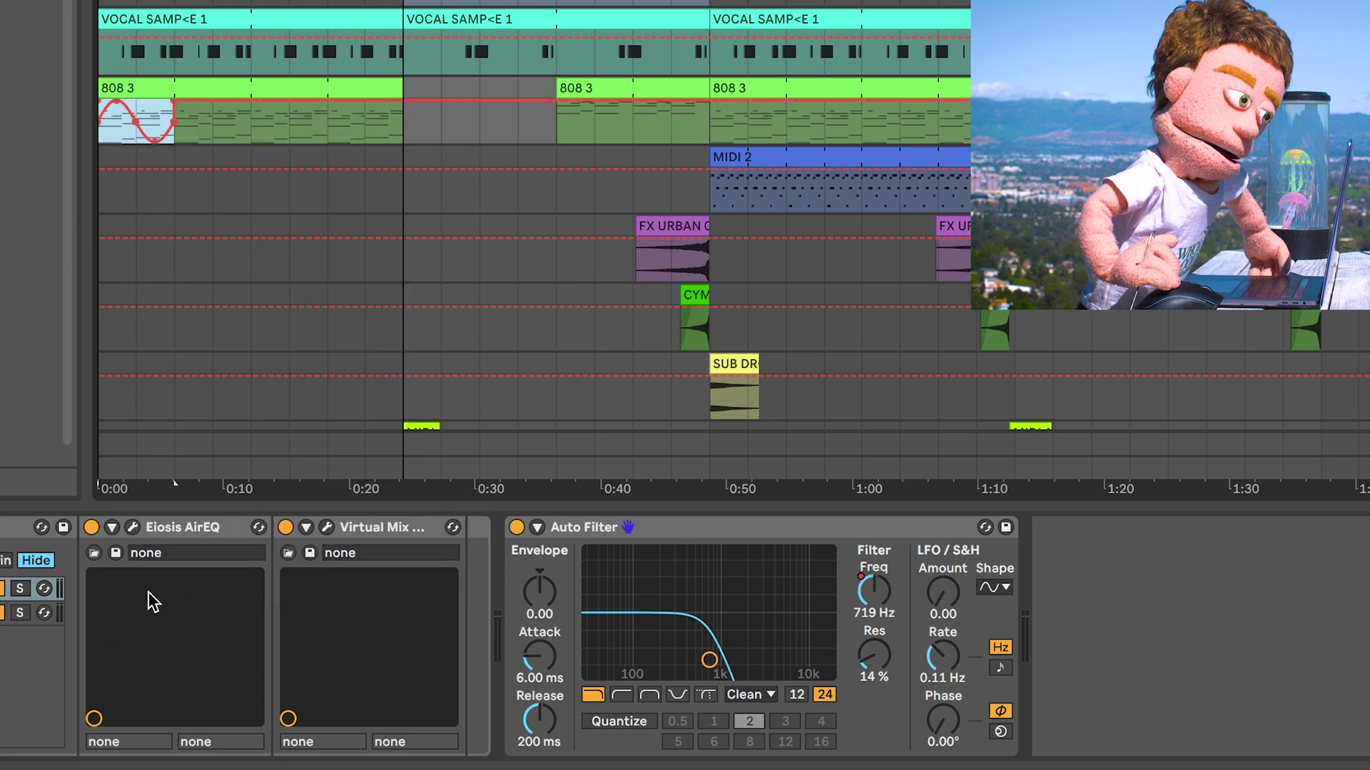
key(ctrl+d)
key(ctrl+d)
key(ctrl+d)
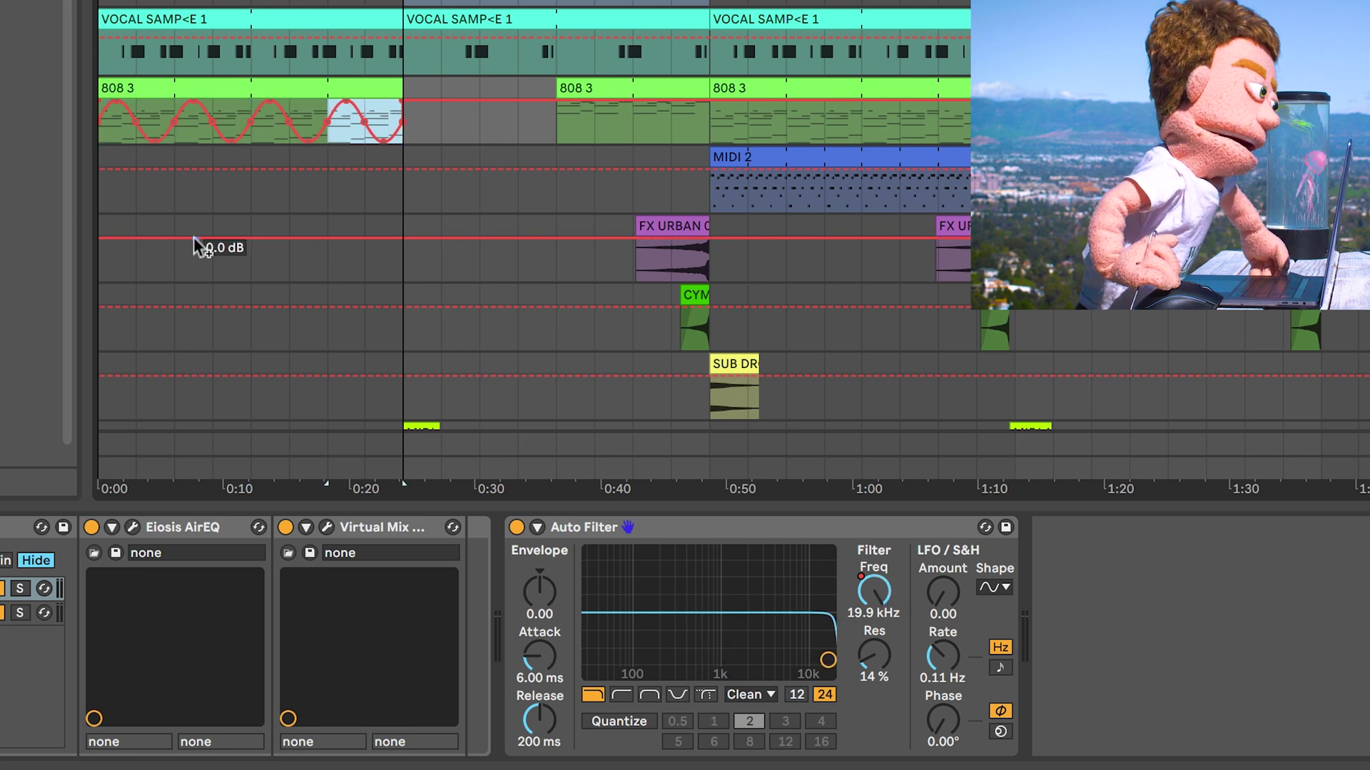
shift+click(98, 131)
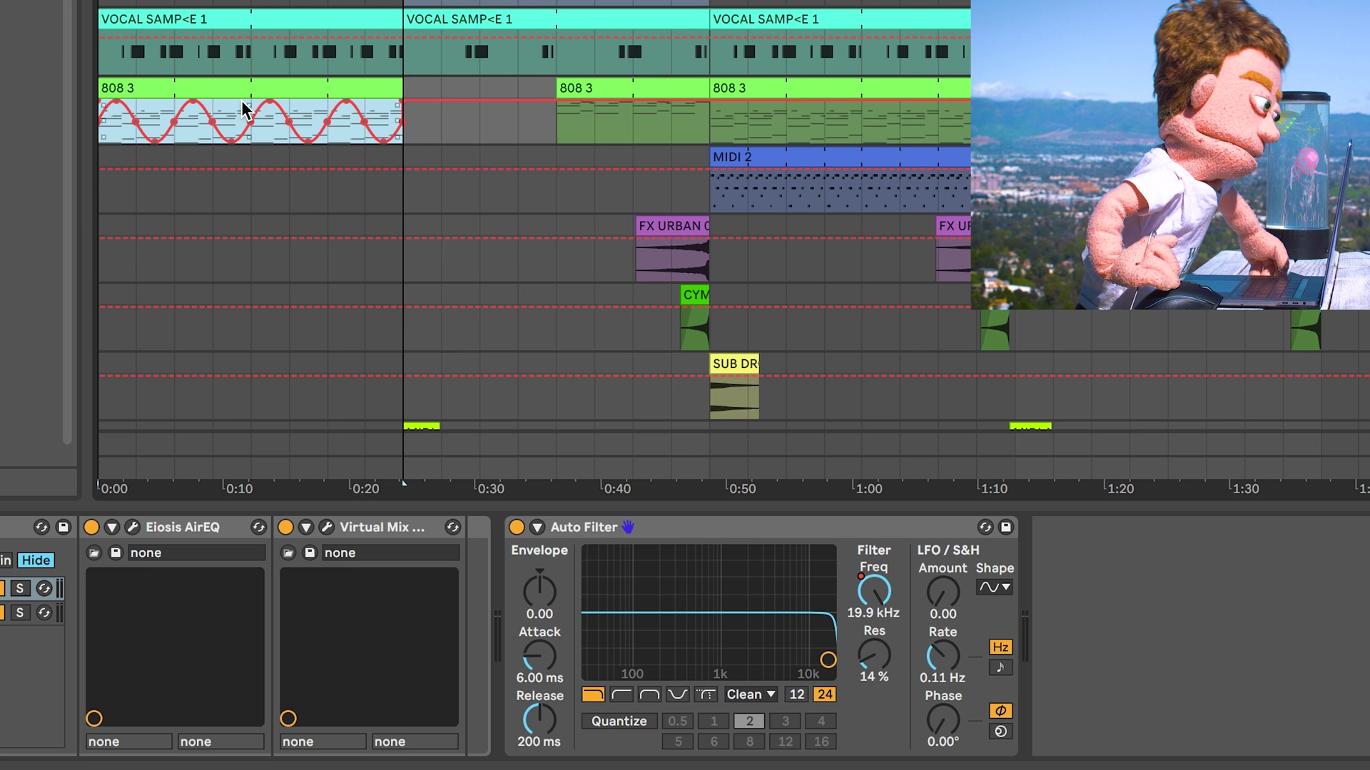
Step: Flatten the sine automation's amplitude while playing, then adjust the breakpoint near 0:21
drag(249, 101, 249, 119)
key(space)
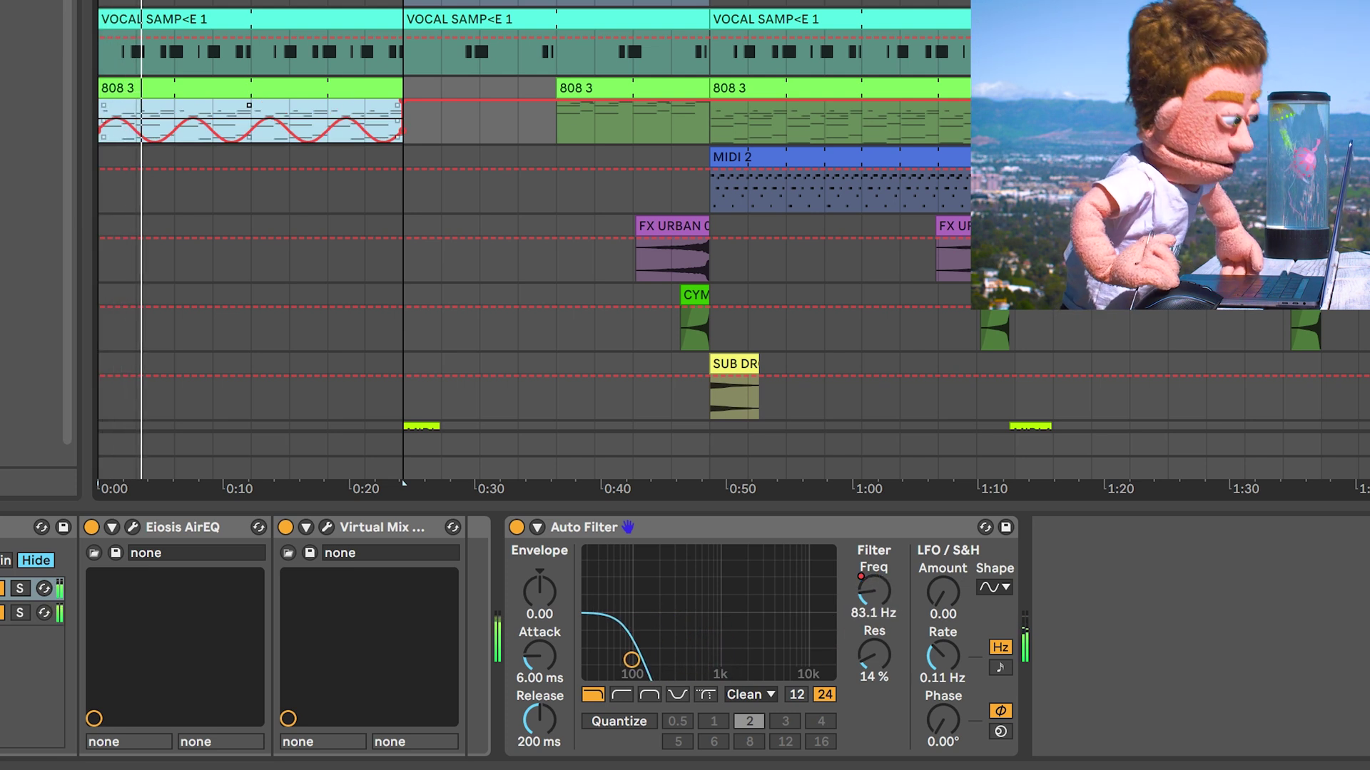
drag(249, 135, 249, 129)
key(space)
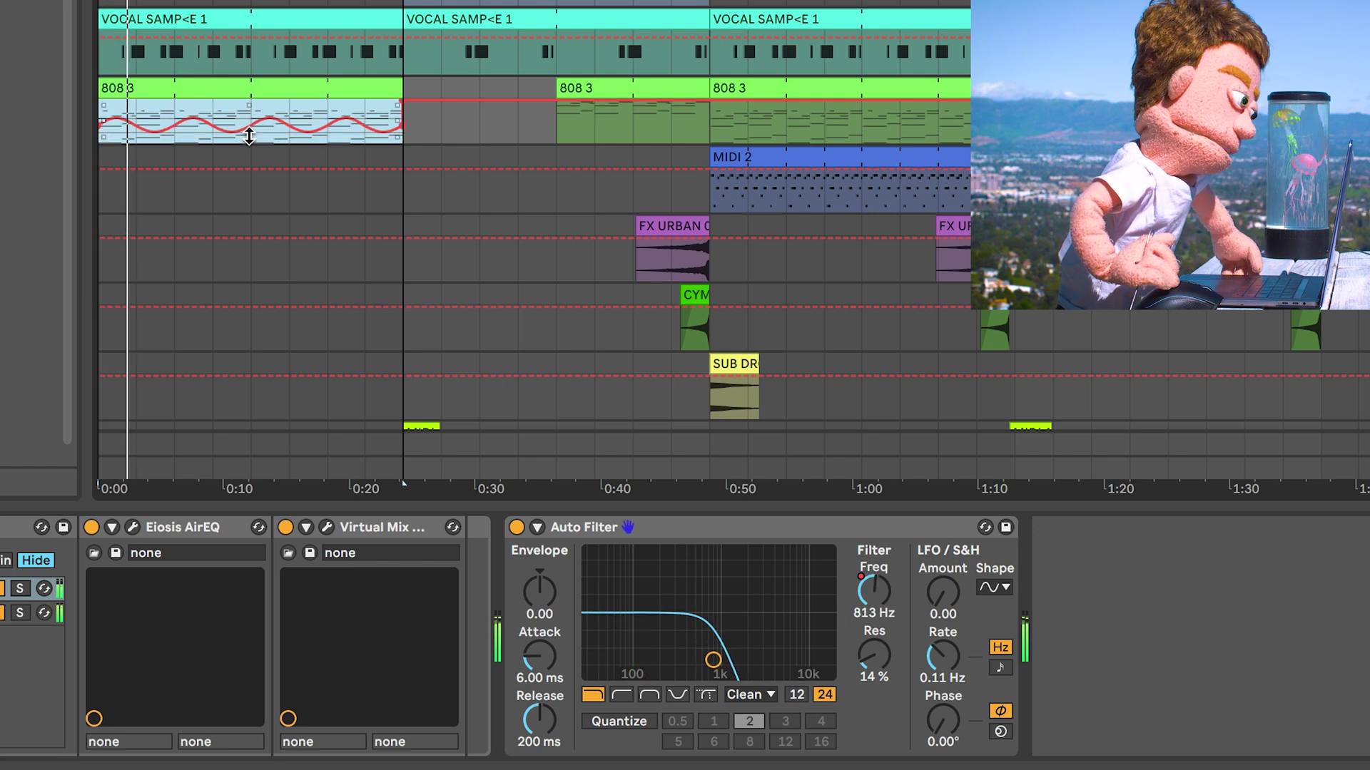
drag(249, 135, 249, 107)
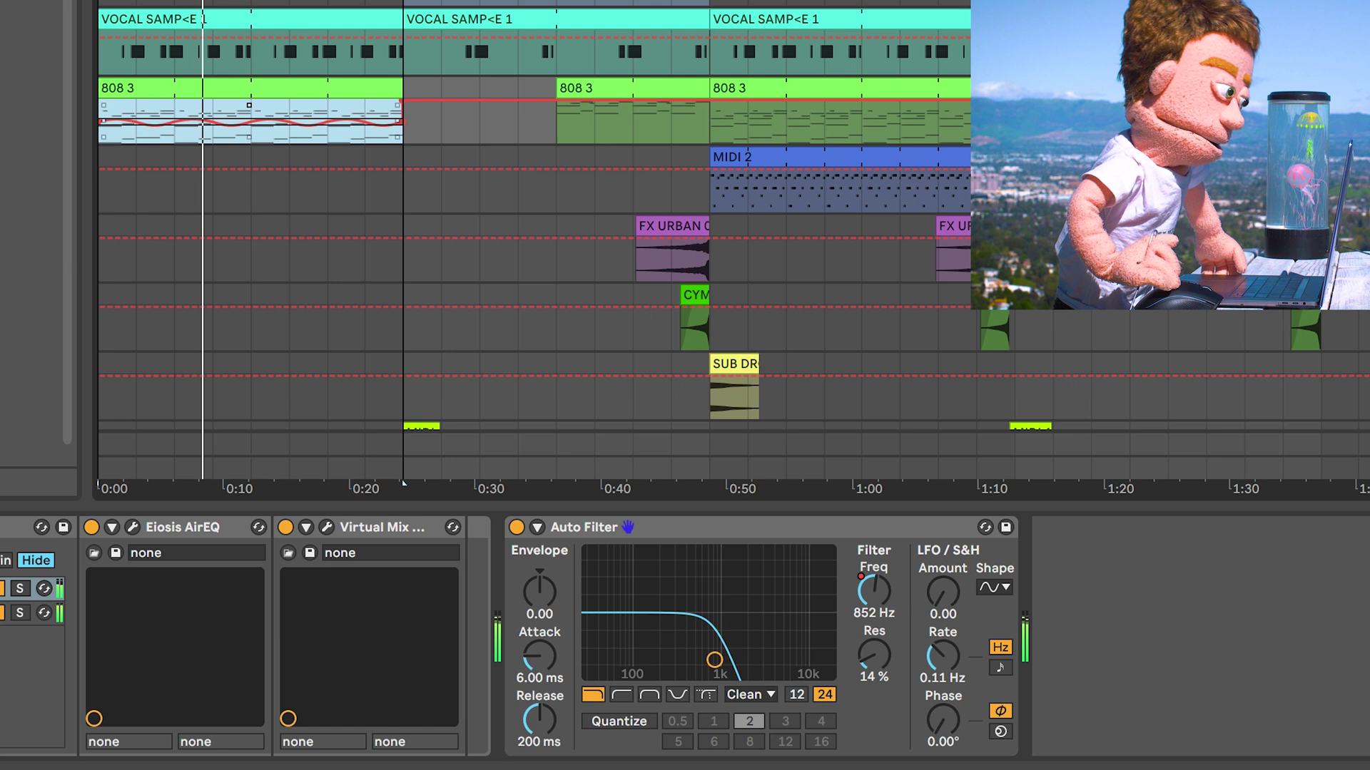
click(478, 123)
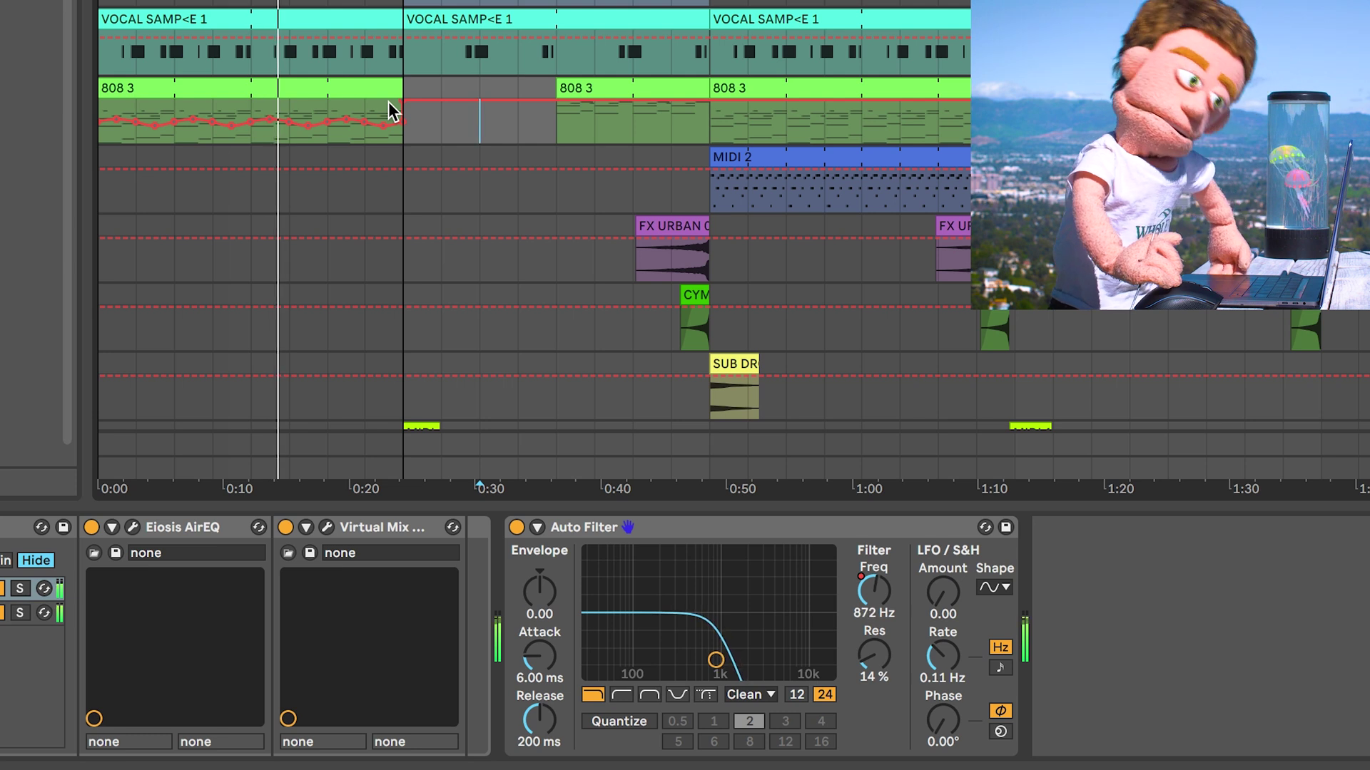
drag(372, 126, 399, 135)
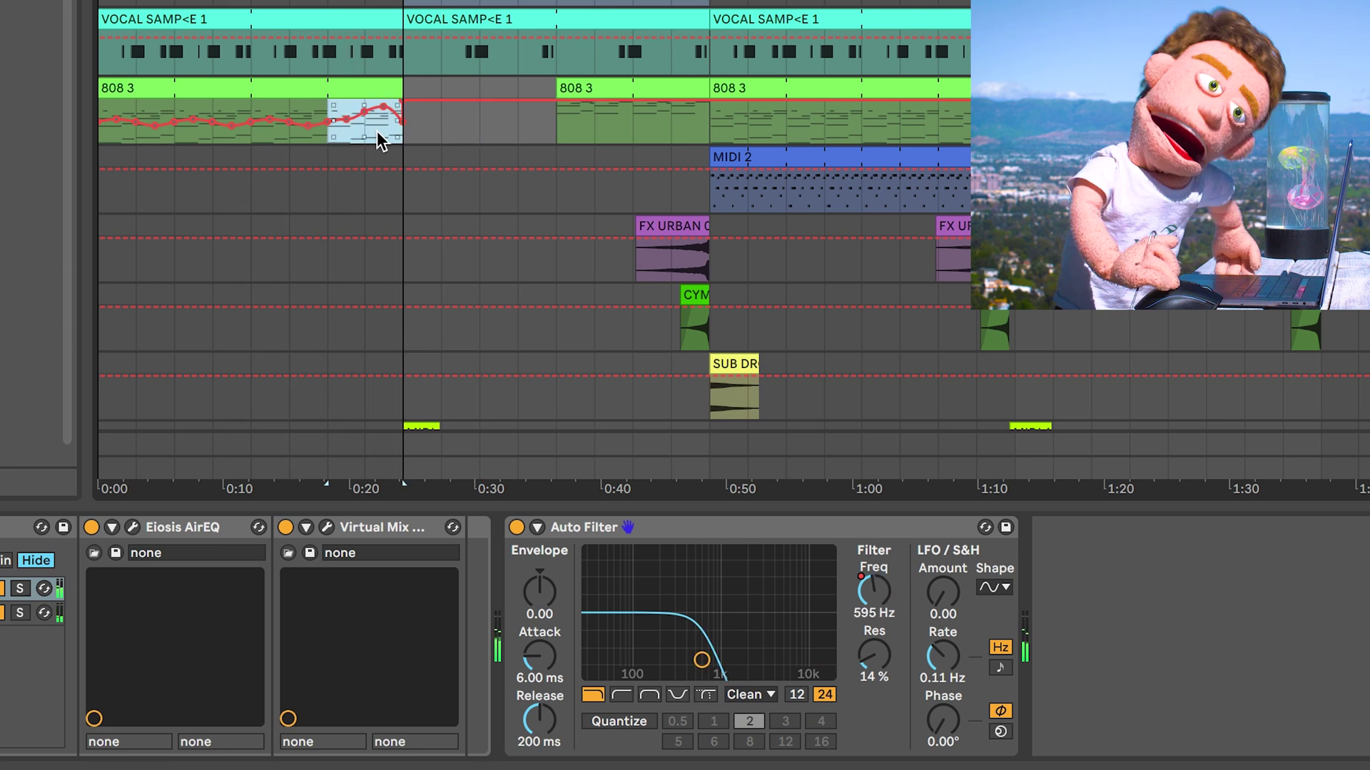
Step: Insert a rising ramp over the selected end range, opening the cutoff to 19.9 kHz, and play it
right_click(380, 140)
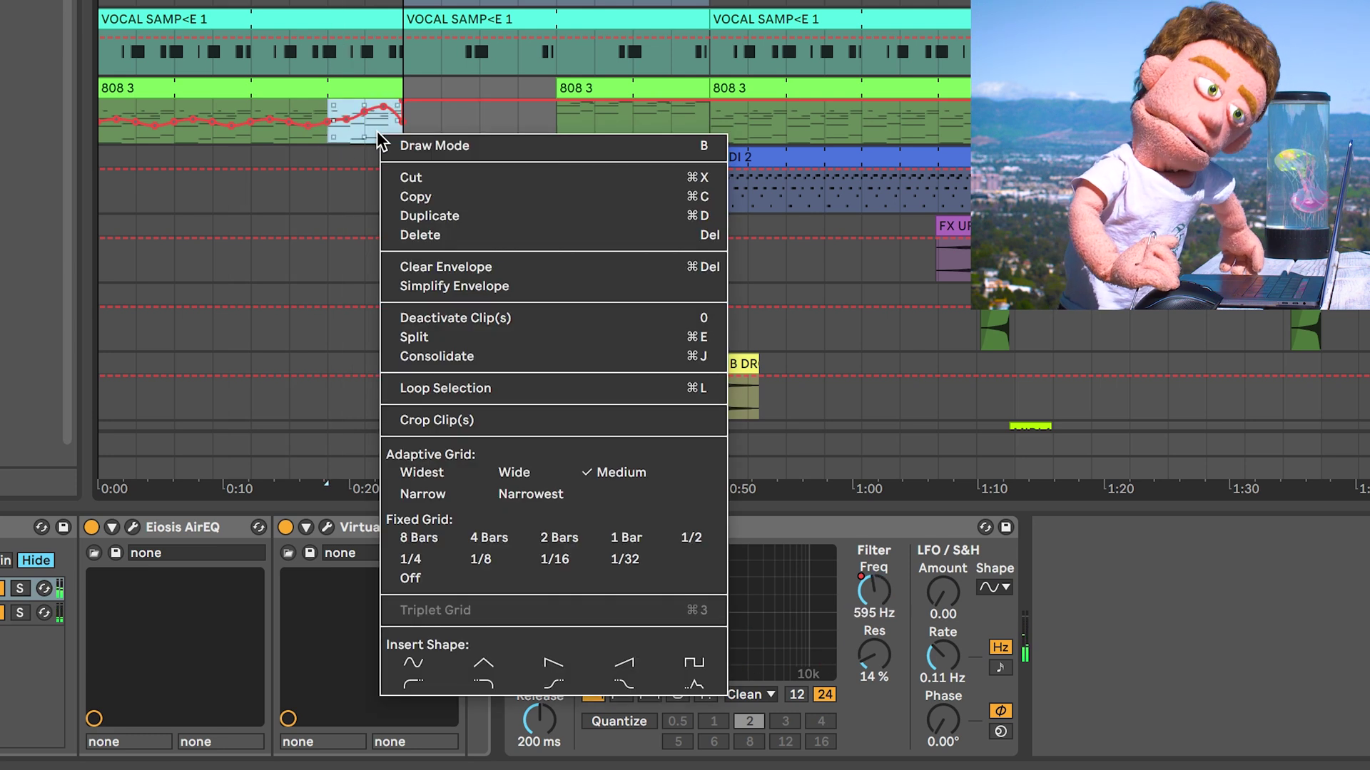
click(623, 662)
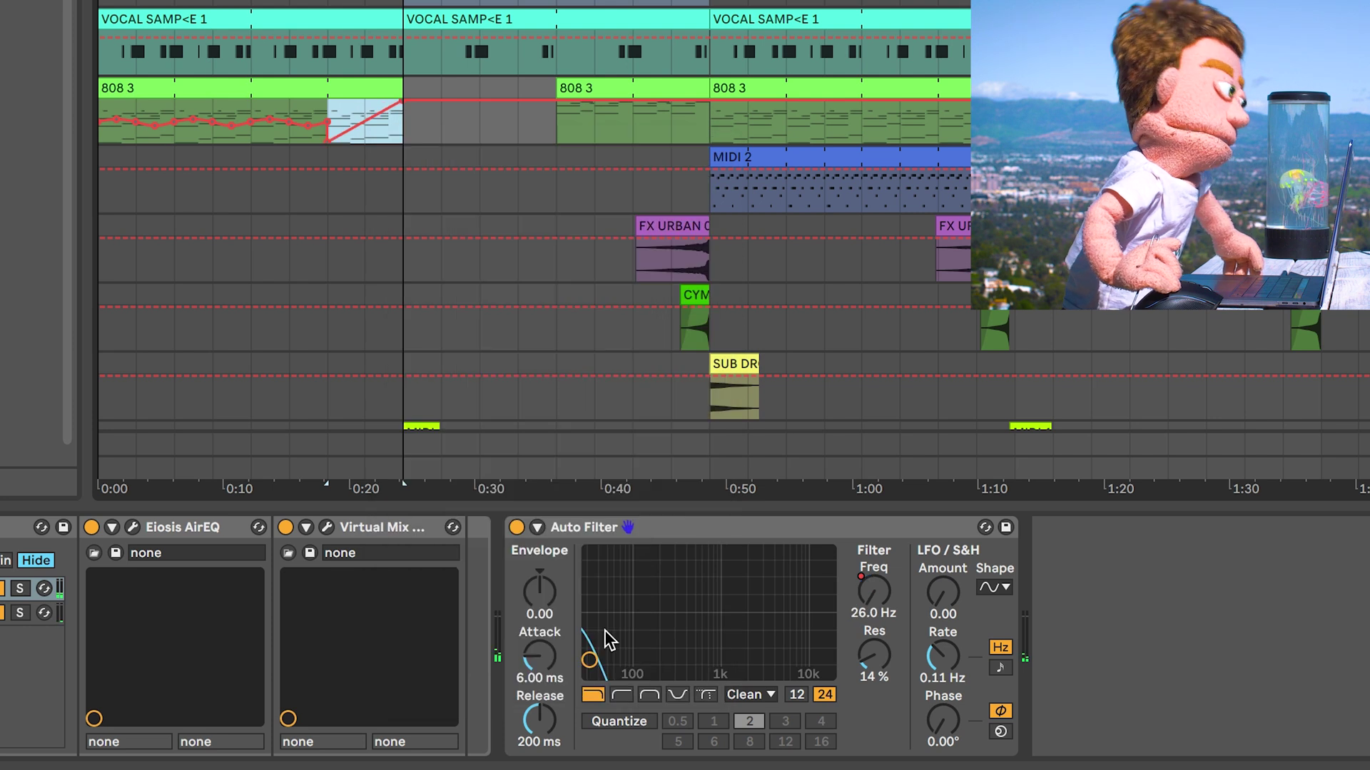
click(325, 143)
click(327, 138)
key(space)
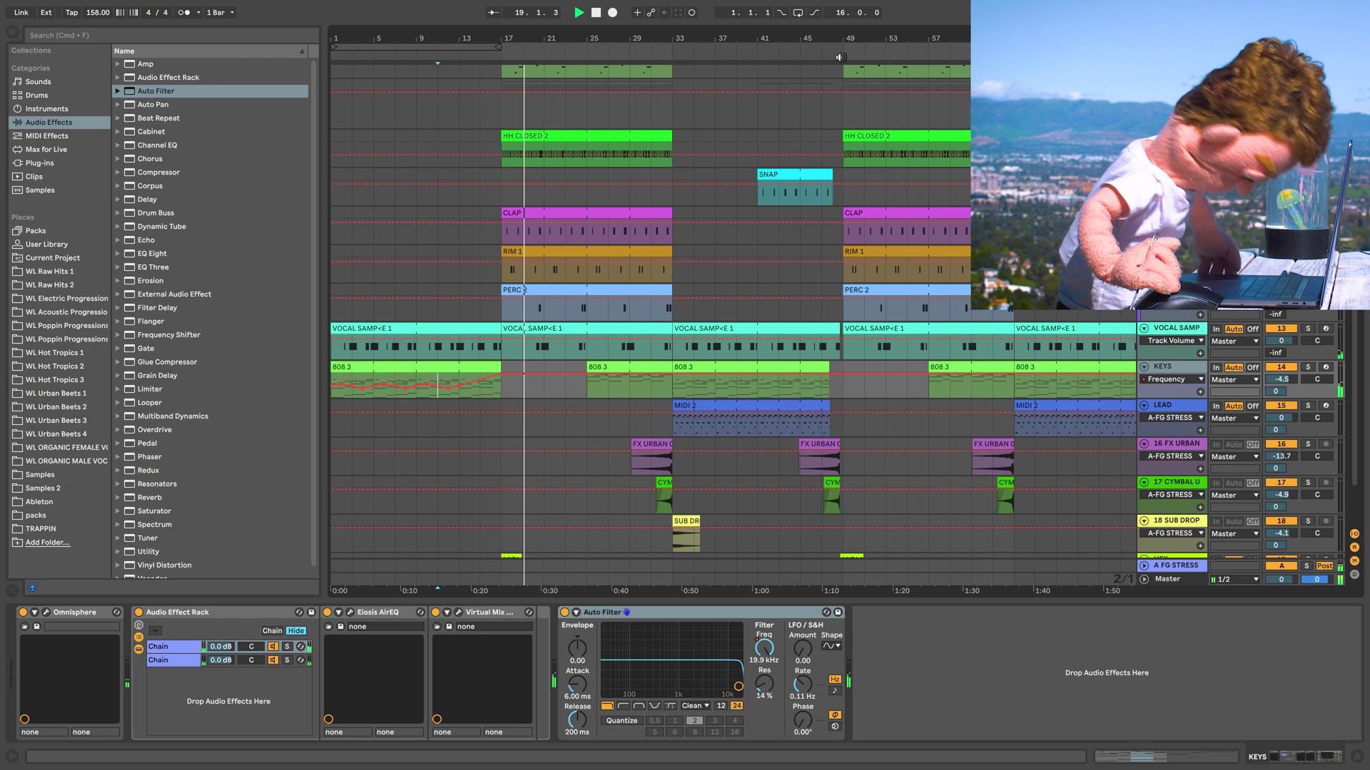
Step: Stop playback and scroll up to the vocal, ADLIBS, KICK and drum tracks
key(space)
mouse_move(397, 390)
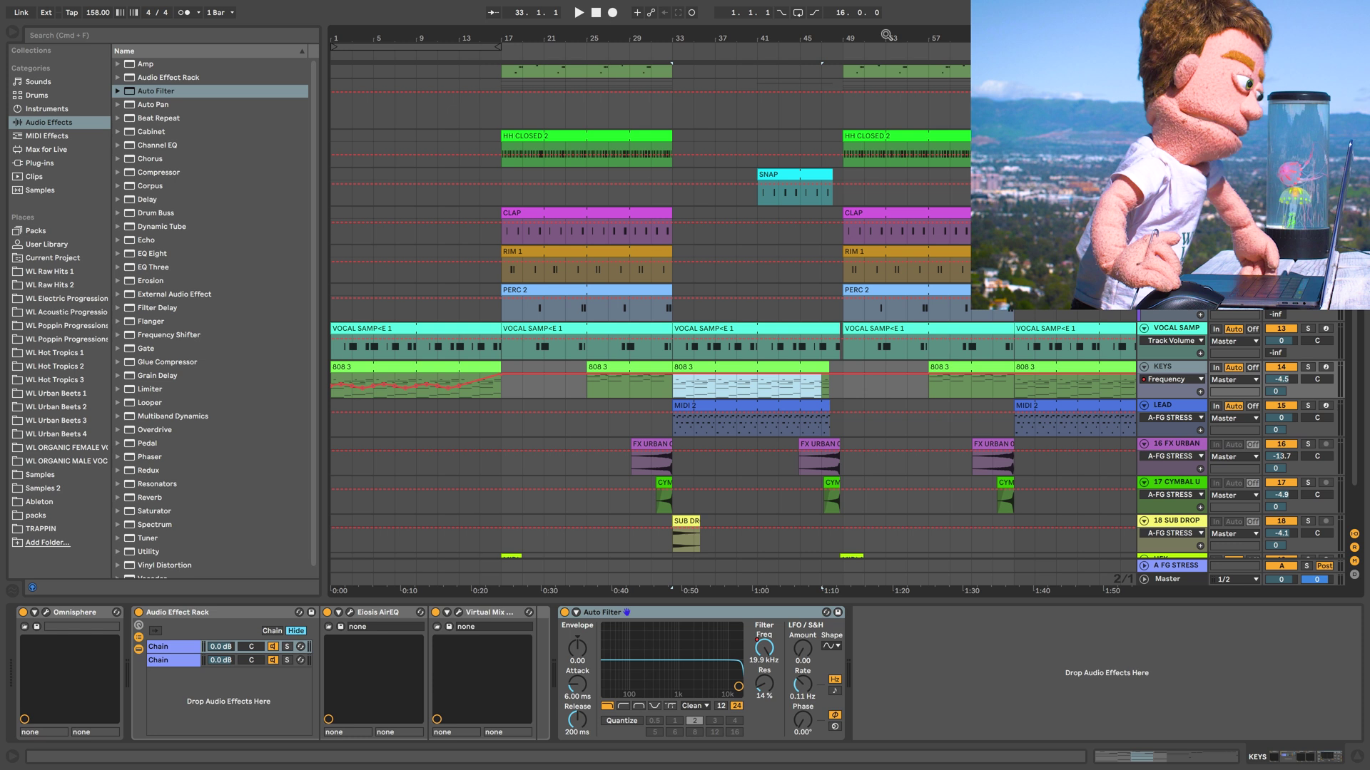
scroll(639, 335, up, 5)
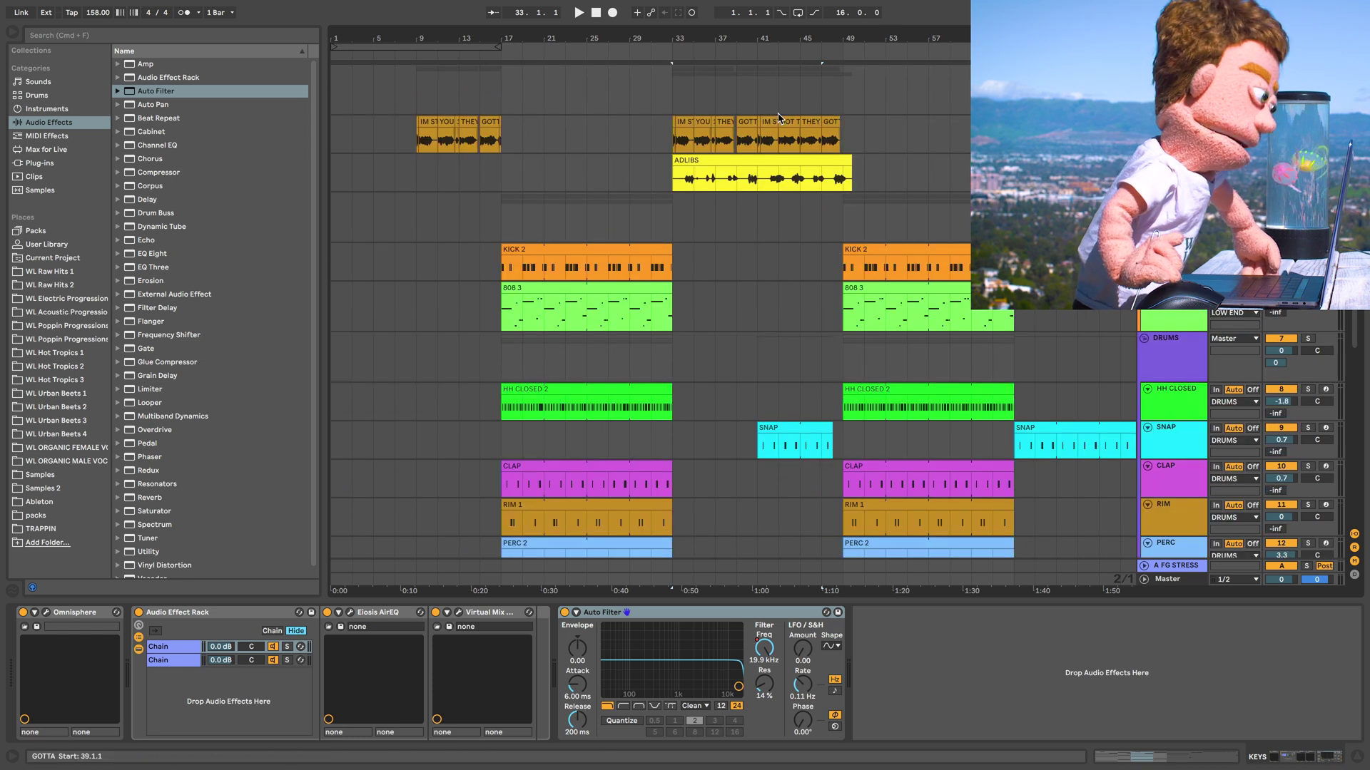
Step: Add a KICK-sidechained Compressor (threshold -29 dB, ratio 2:1) after the 808 sampler and audition it
click(634, 288)
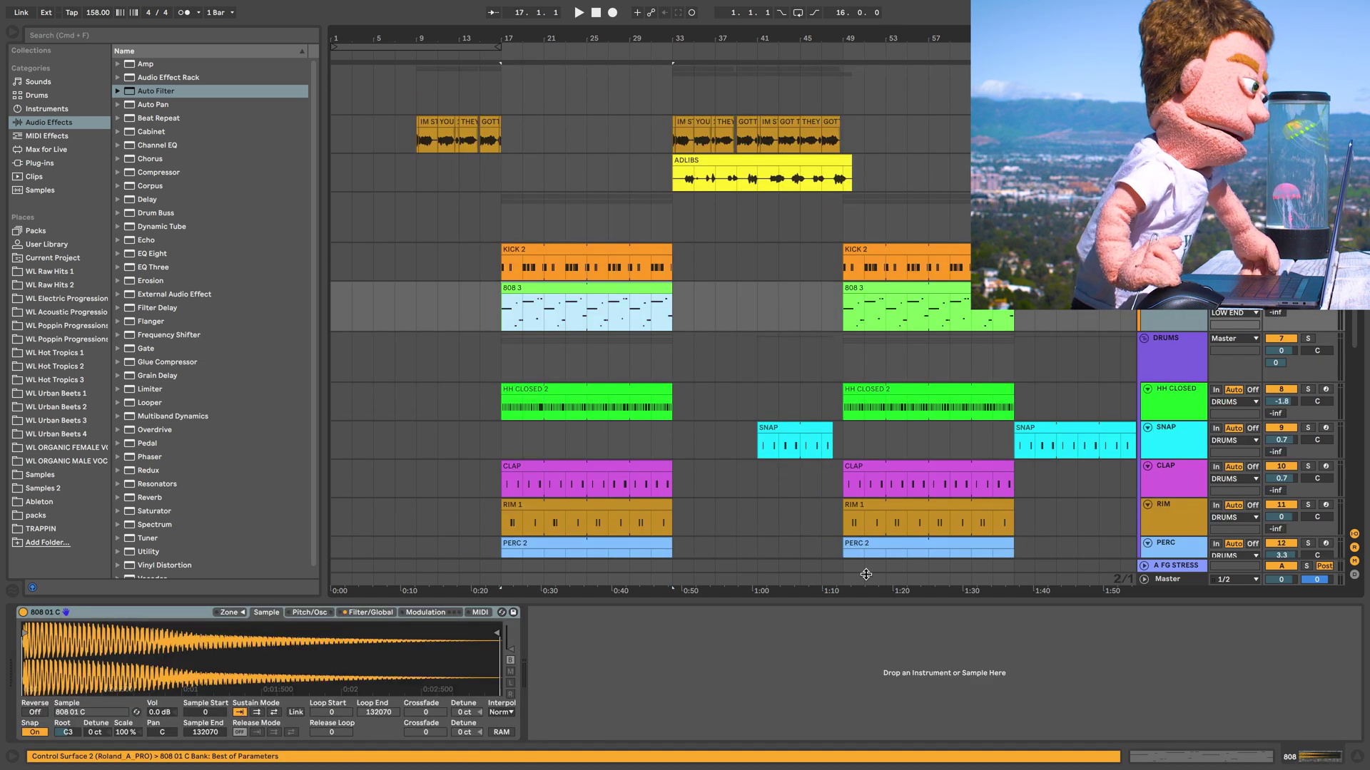
double_click(122, 173)
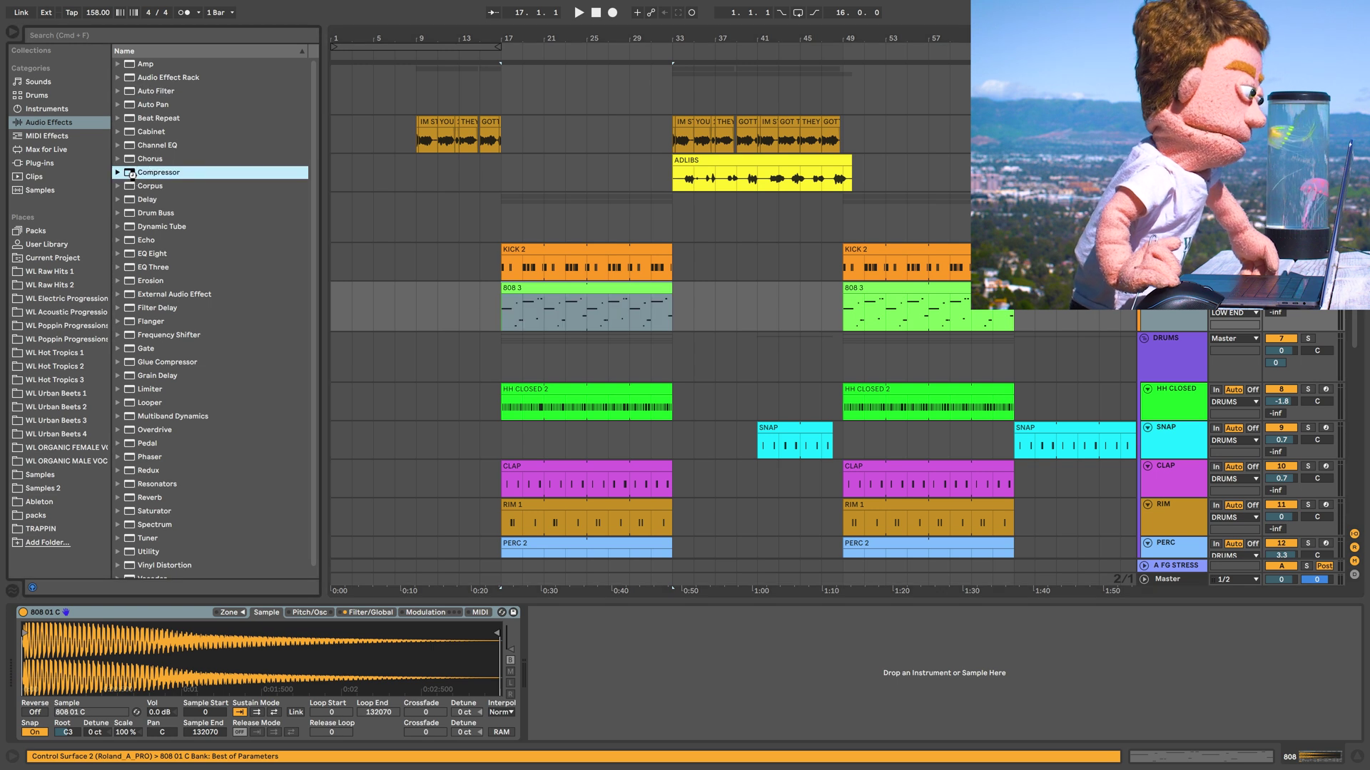
key(space)
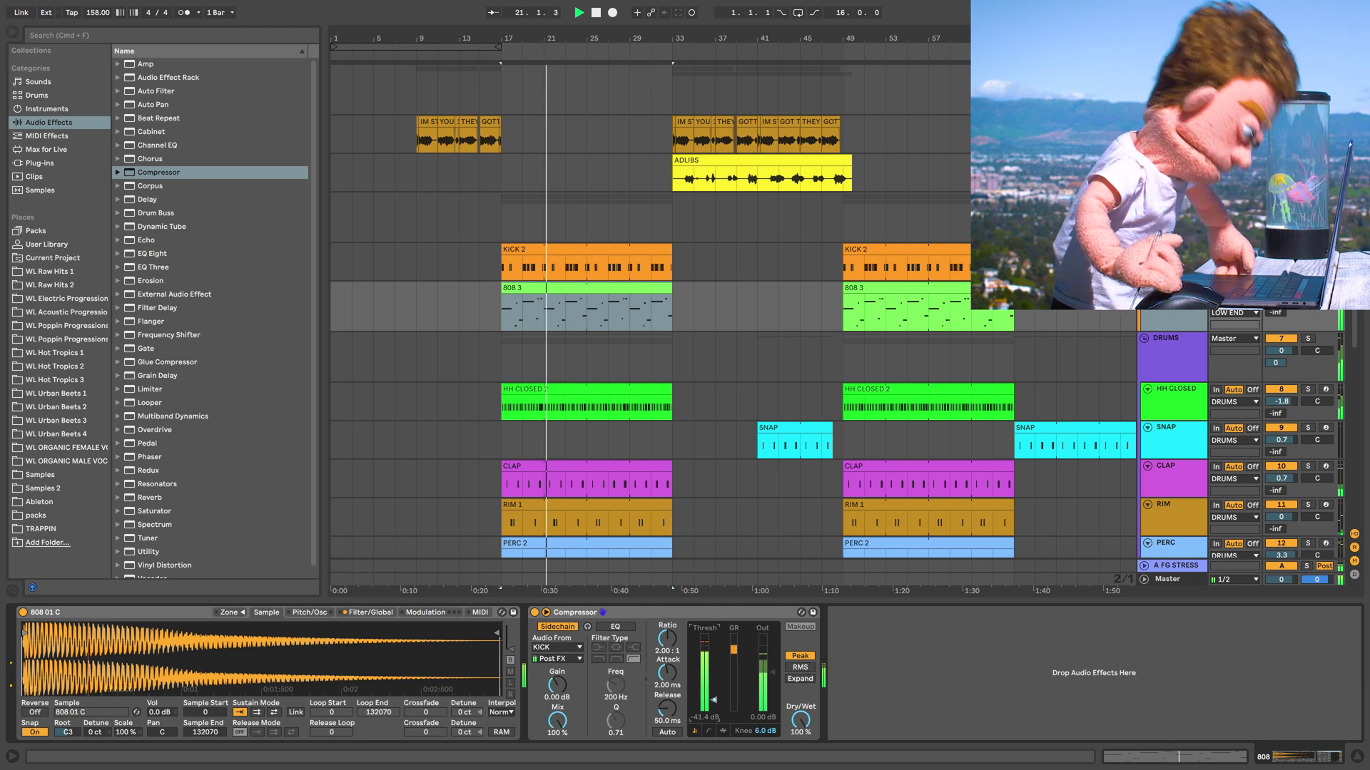
key(space)
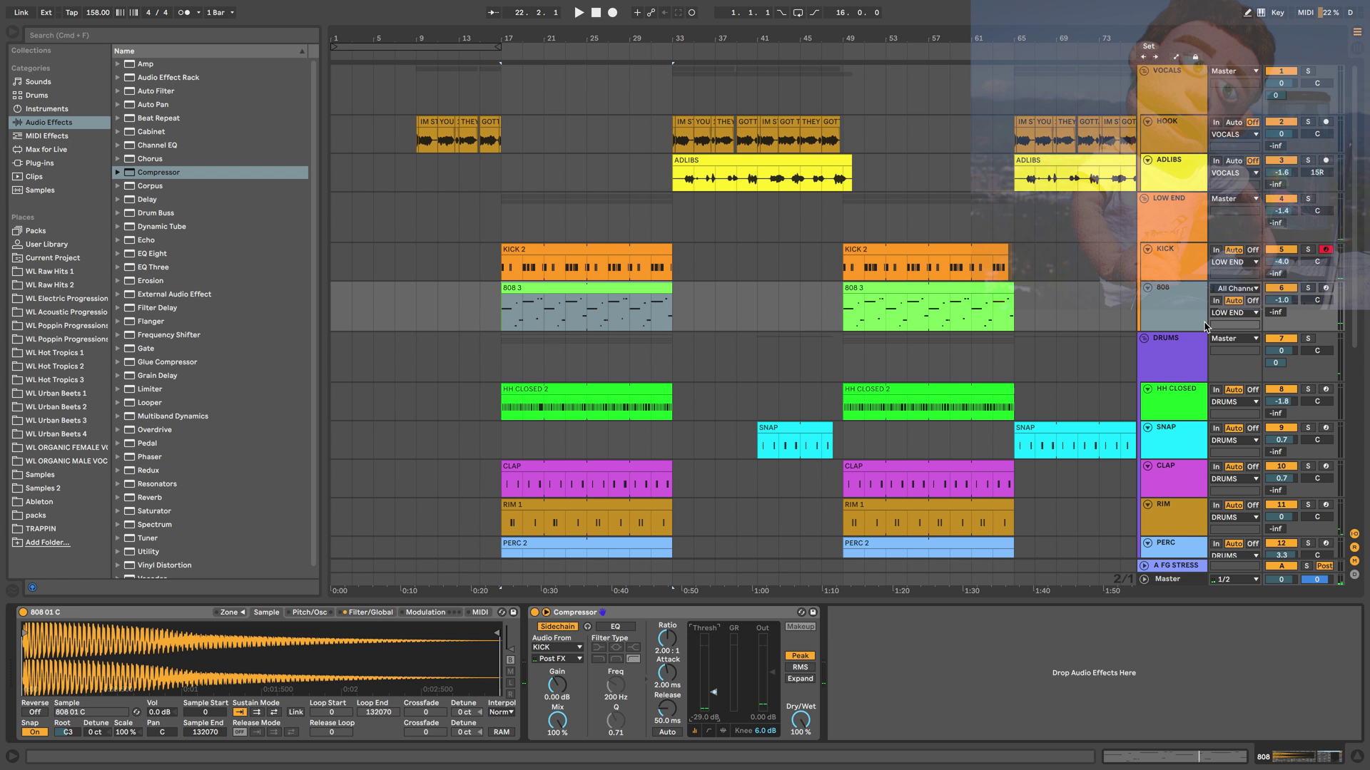
Step: Freeze the 808 track and play it from bar 17 against the KICK 2 clip
right_click(1202, 317)
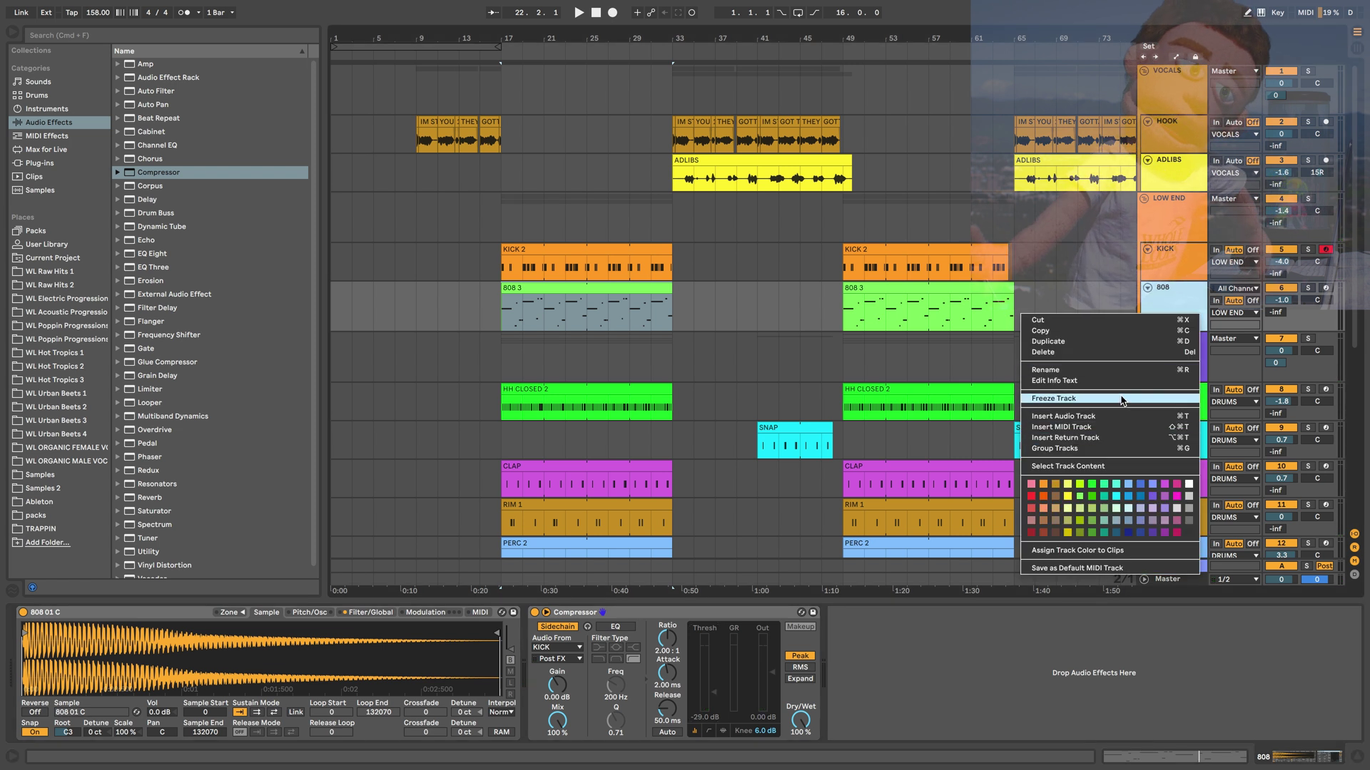
click(1122, 401)
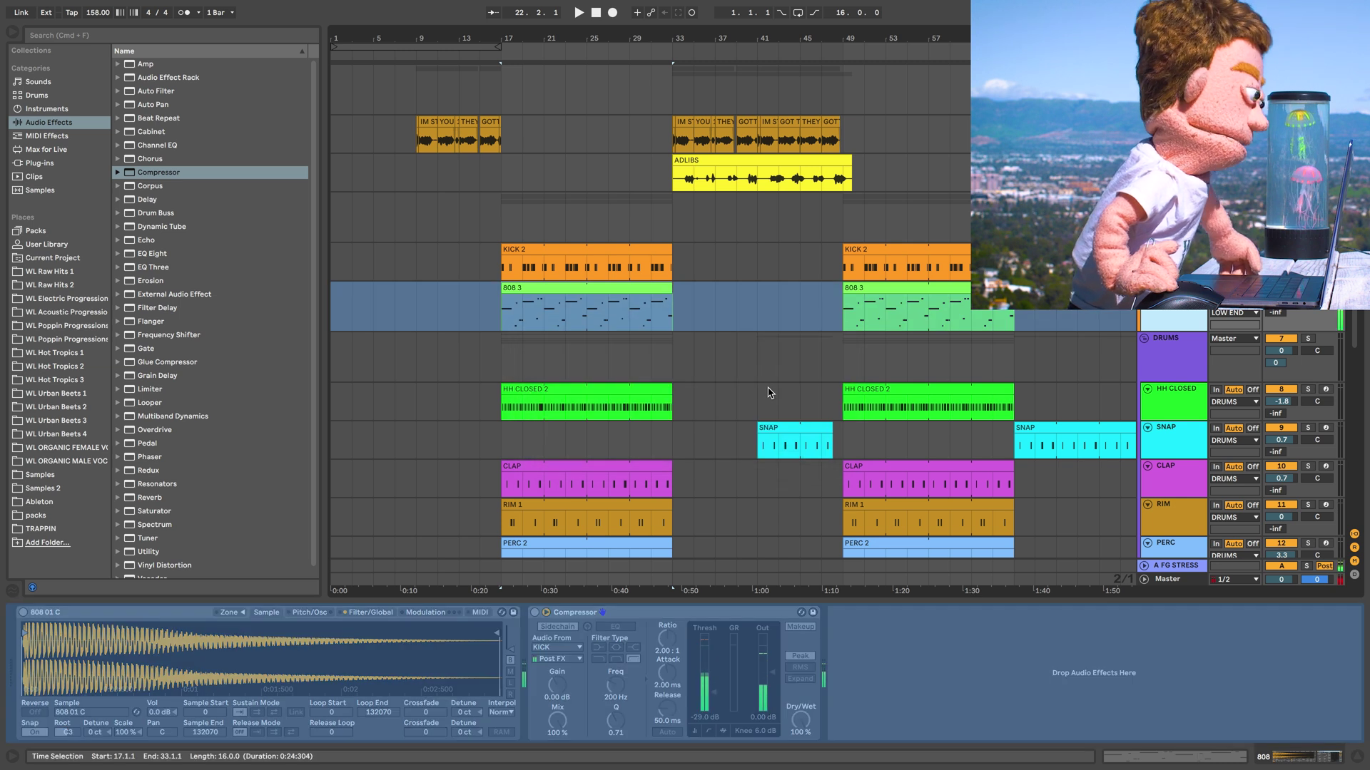
click(626, 285)
key(space)
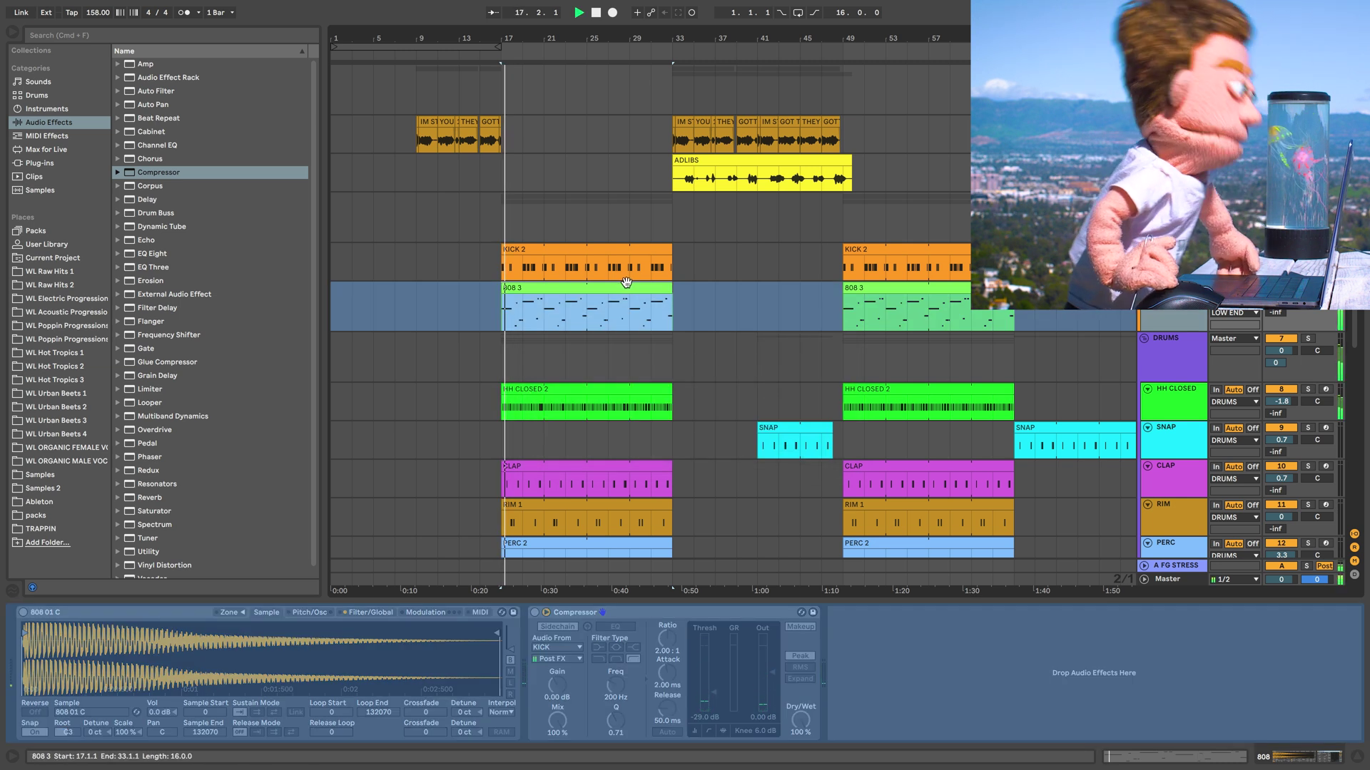
click(636, 247)
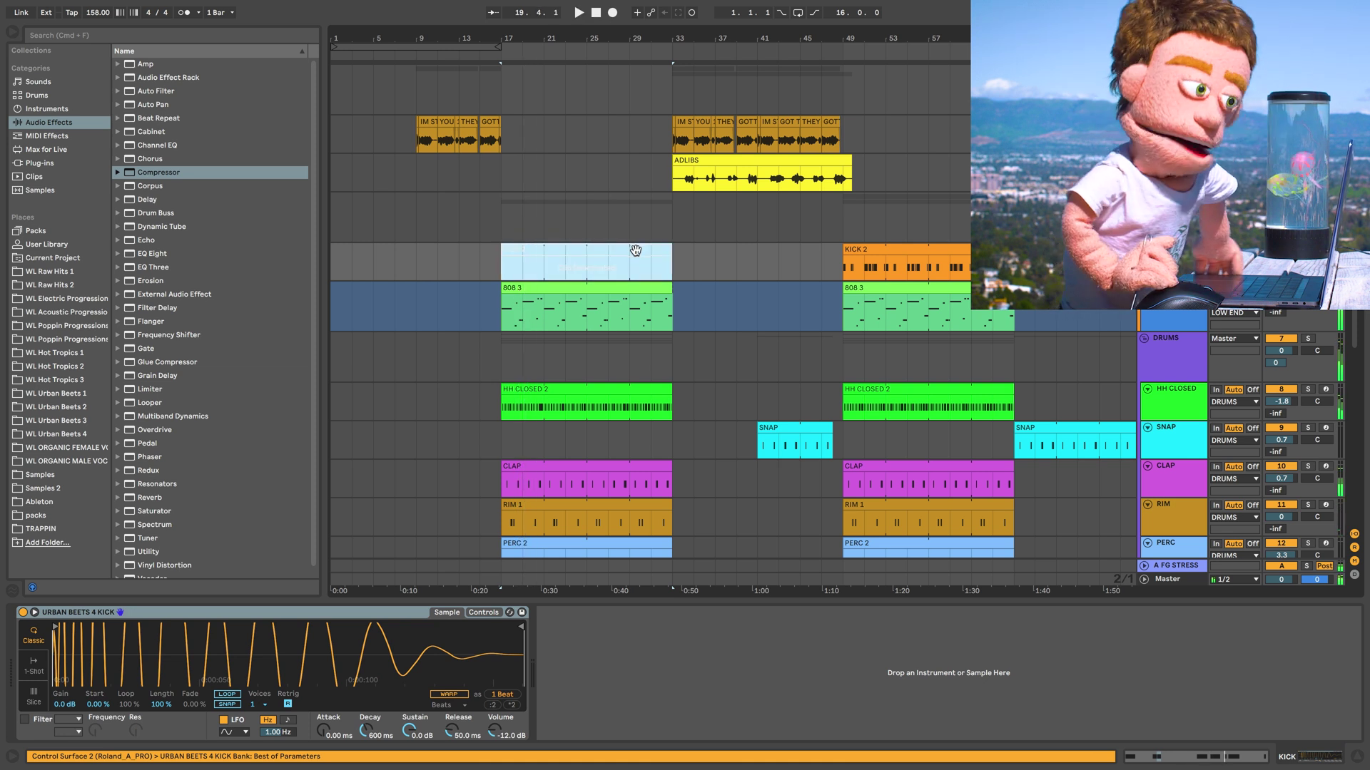
click(642, 248)
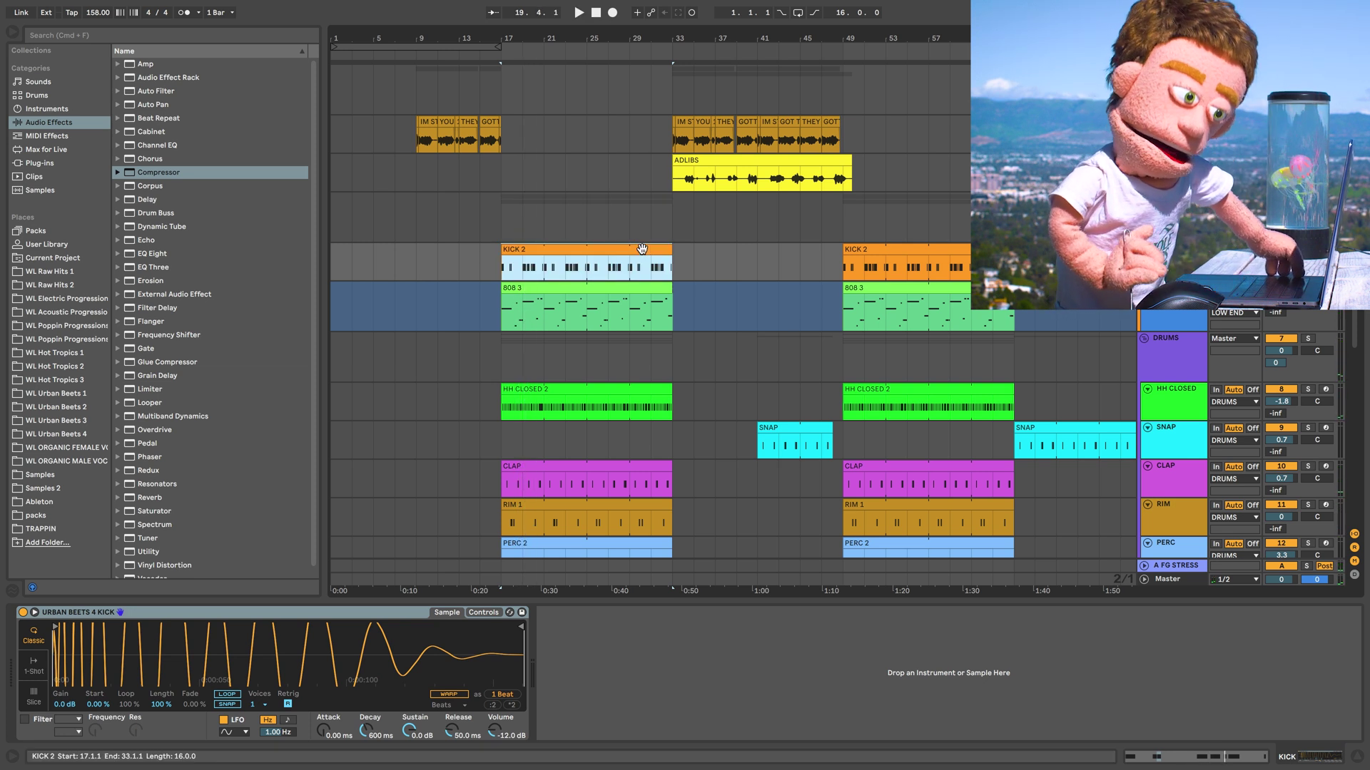
click(627, 300)
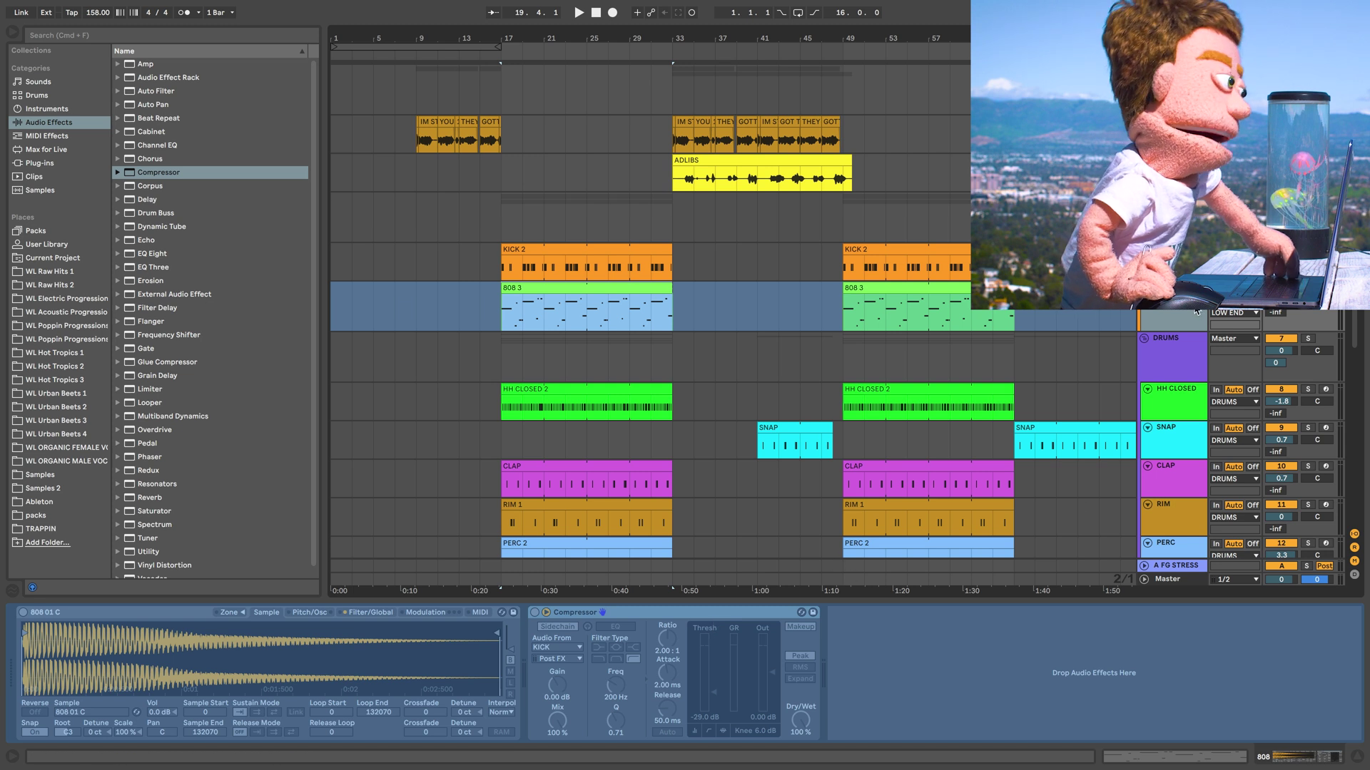
Step: Unfreeze the 808 track
right_click(1188, 317)
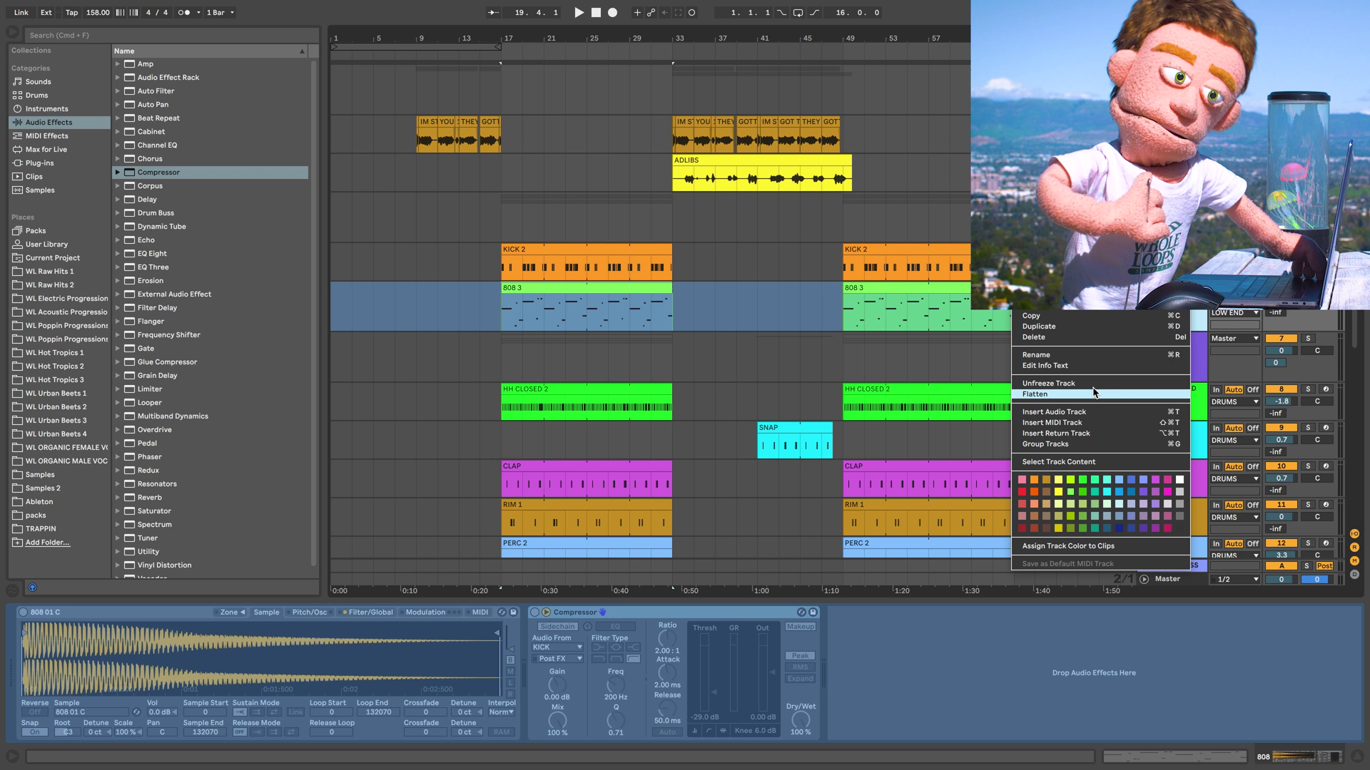
click(1094, 387)
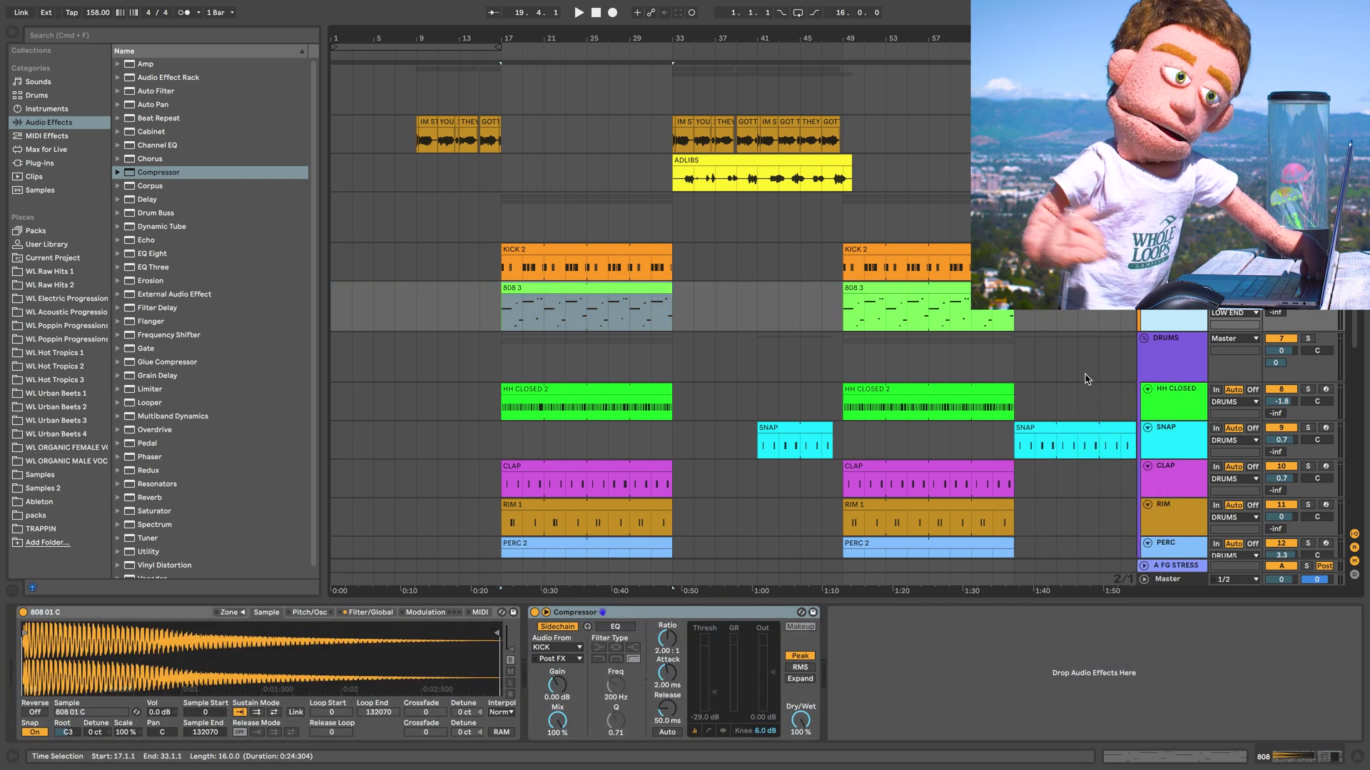
scroll(571, 356, down, 2)
click(518, 402)
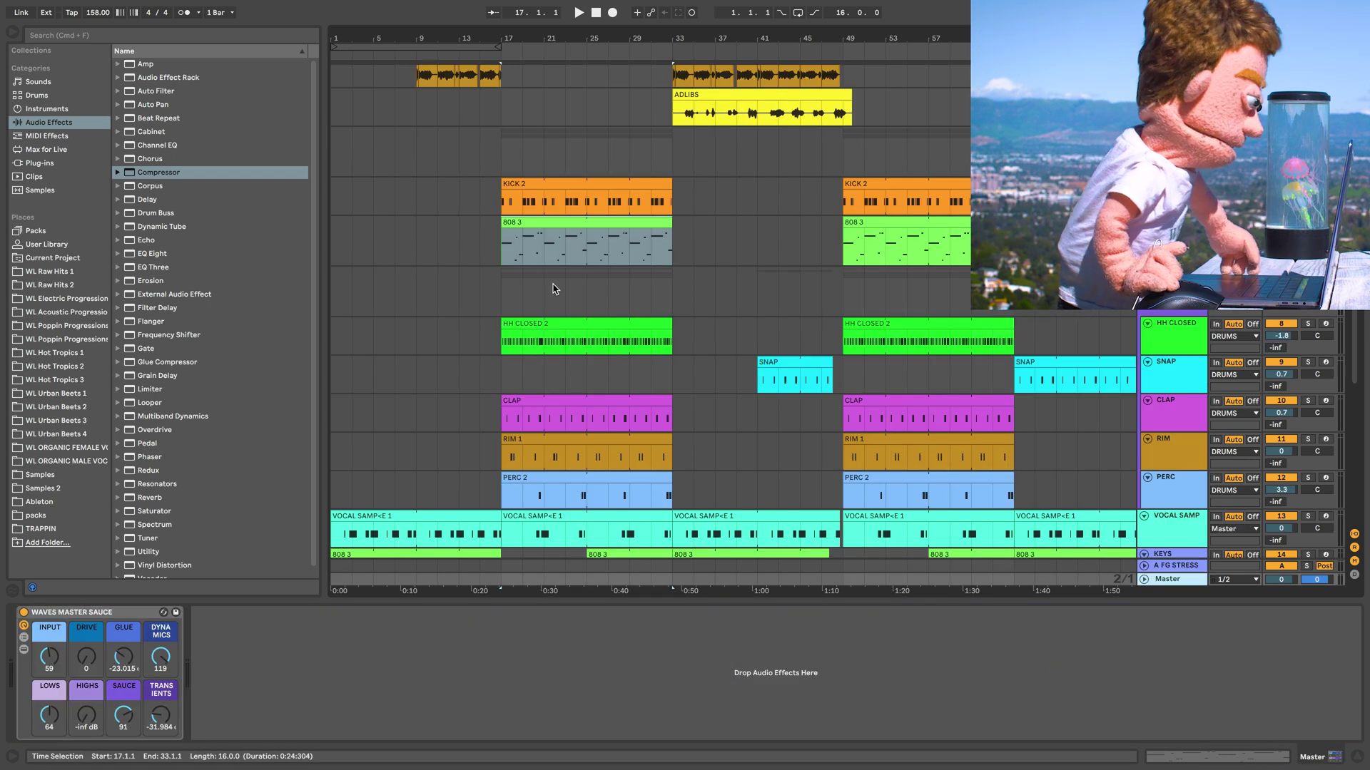
Step: In Export Audio/Video keep All Individual Tracks, toggle Include Return and Master Effects on and off, then cancel
click(557, 222)
key(super+shift+r)
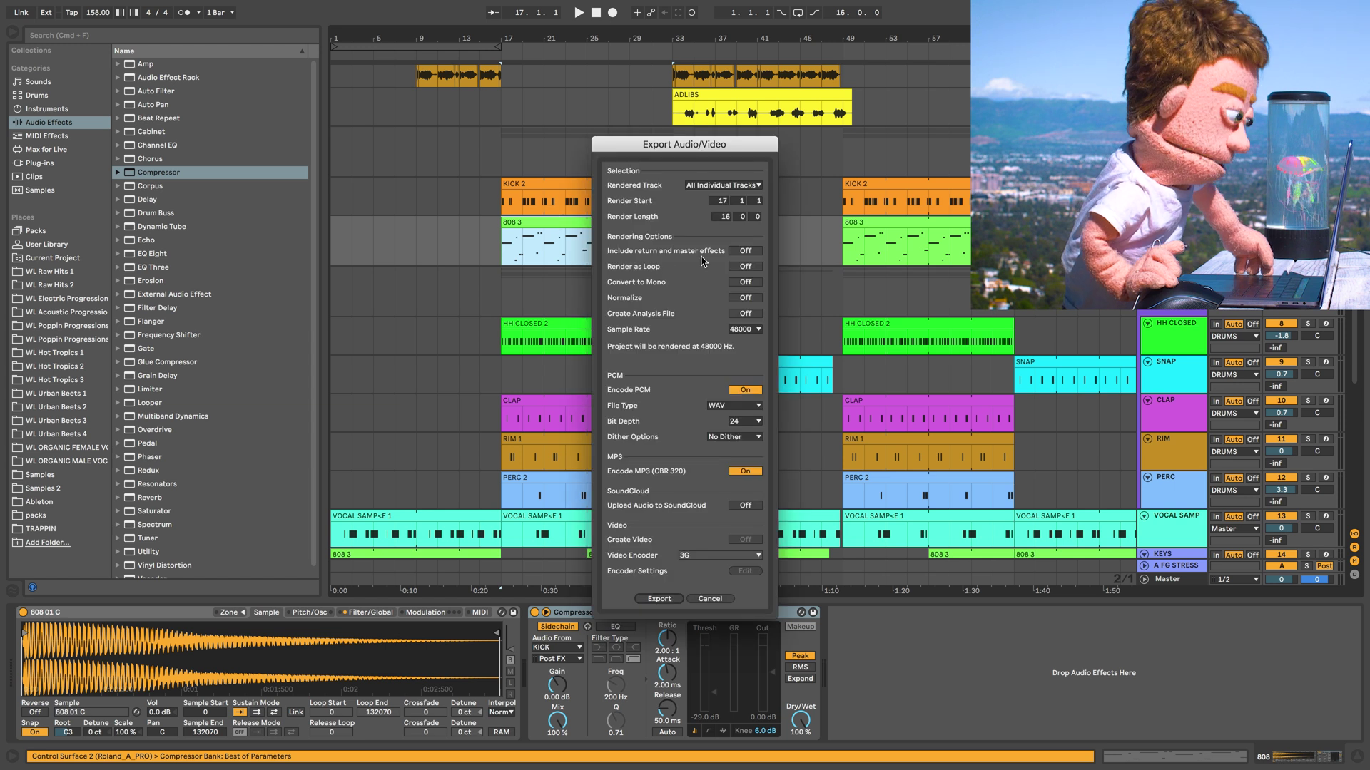
click(726, 185)
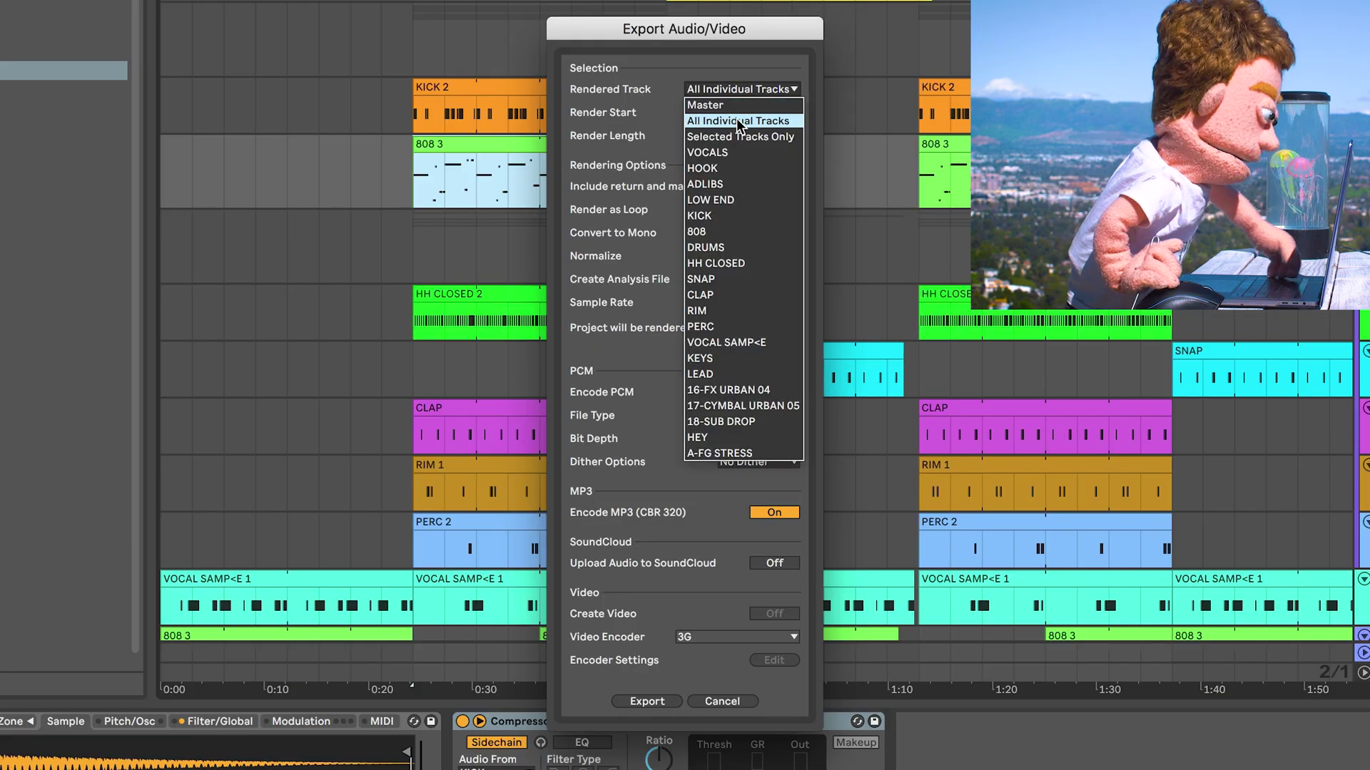
click(736, 119)
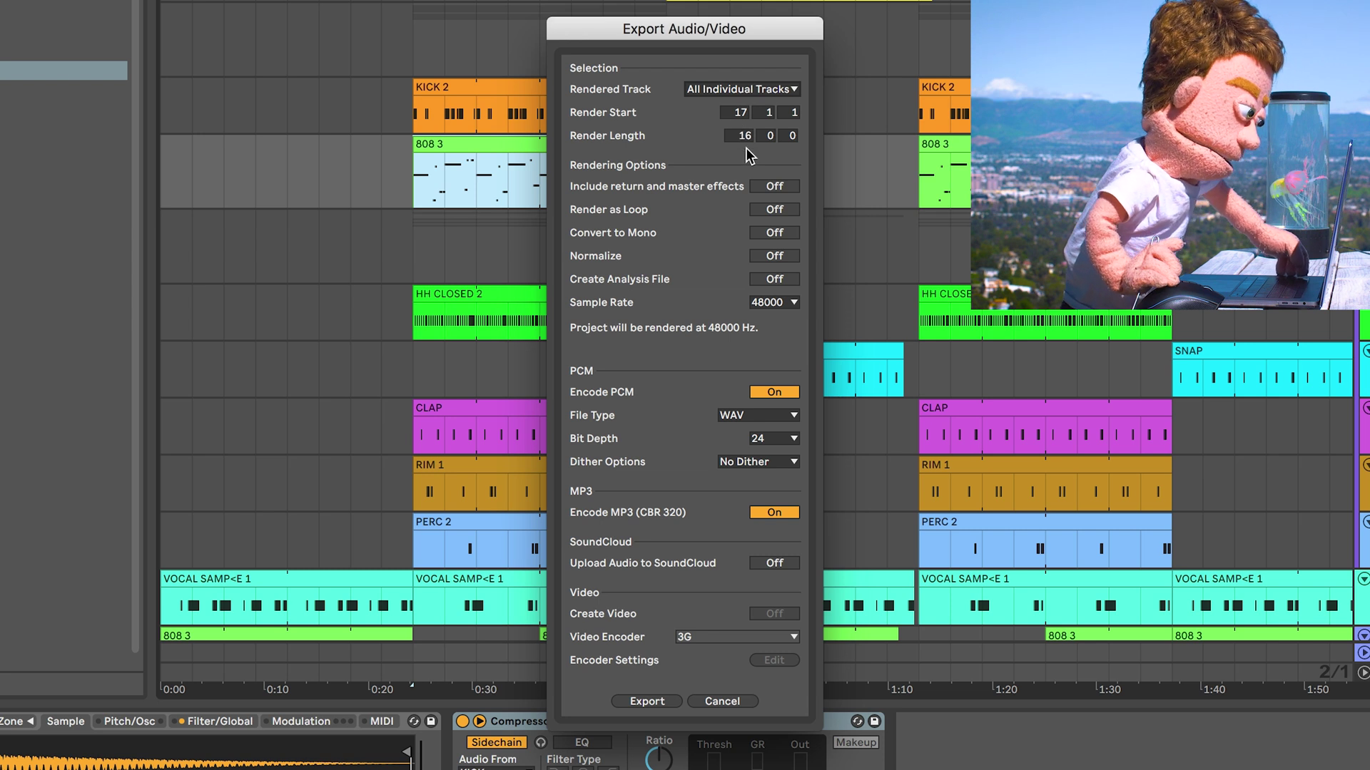
click(776, 187)
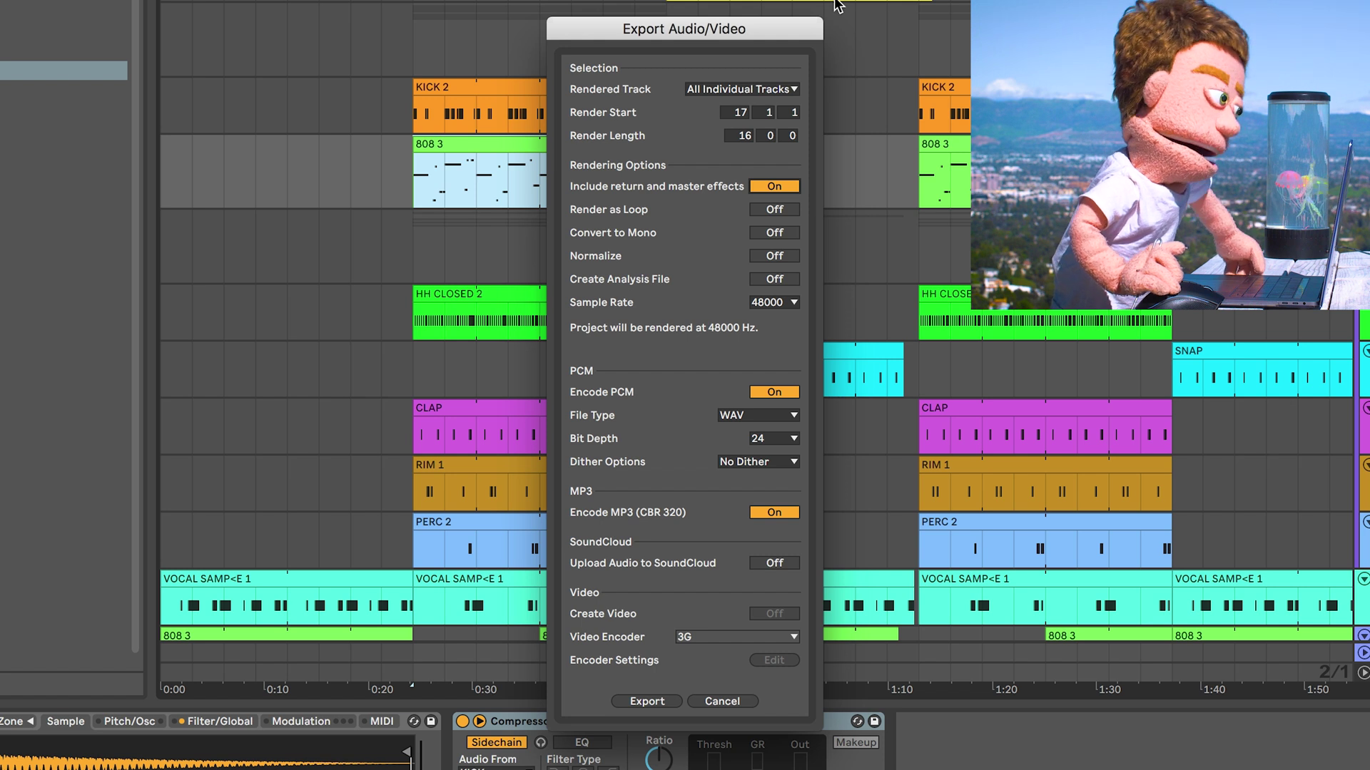
click(763, 187)
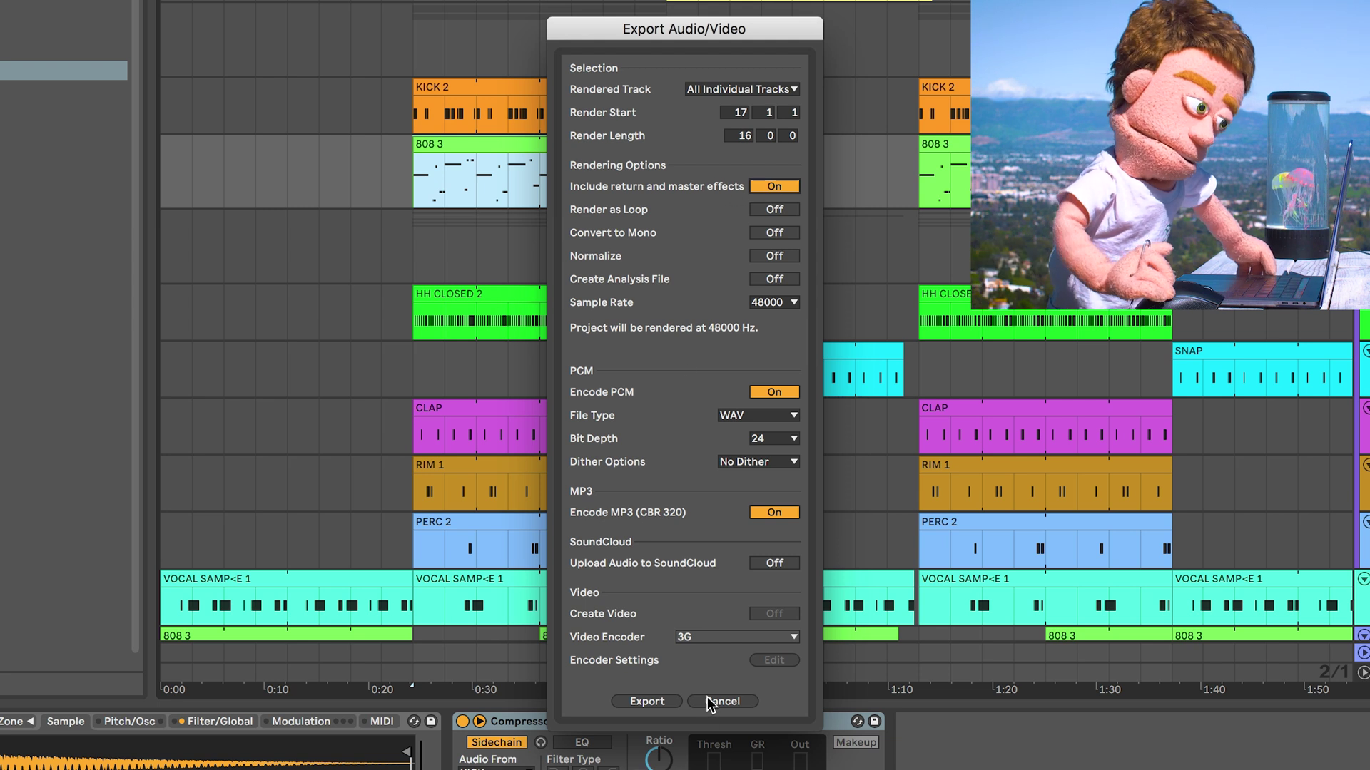
click(708, 698)
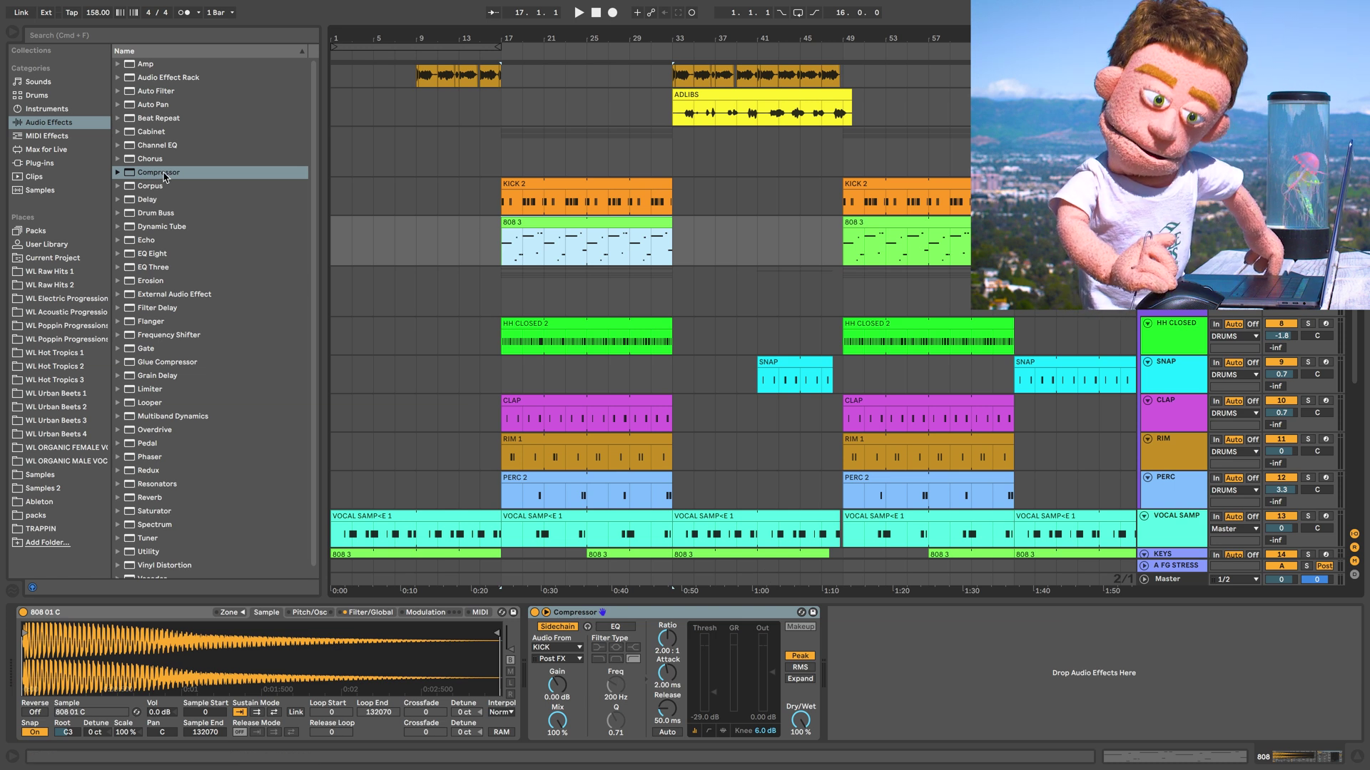
Step: Show the VST3 plug-in vendors in the browser's Plug-ins category
click(56, 164)
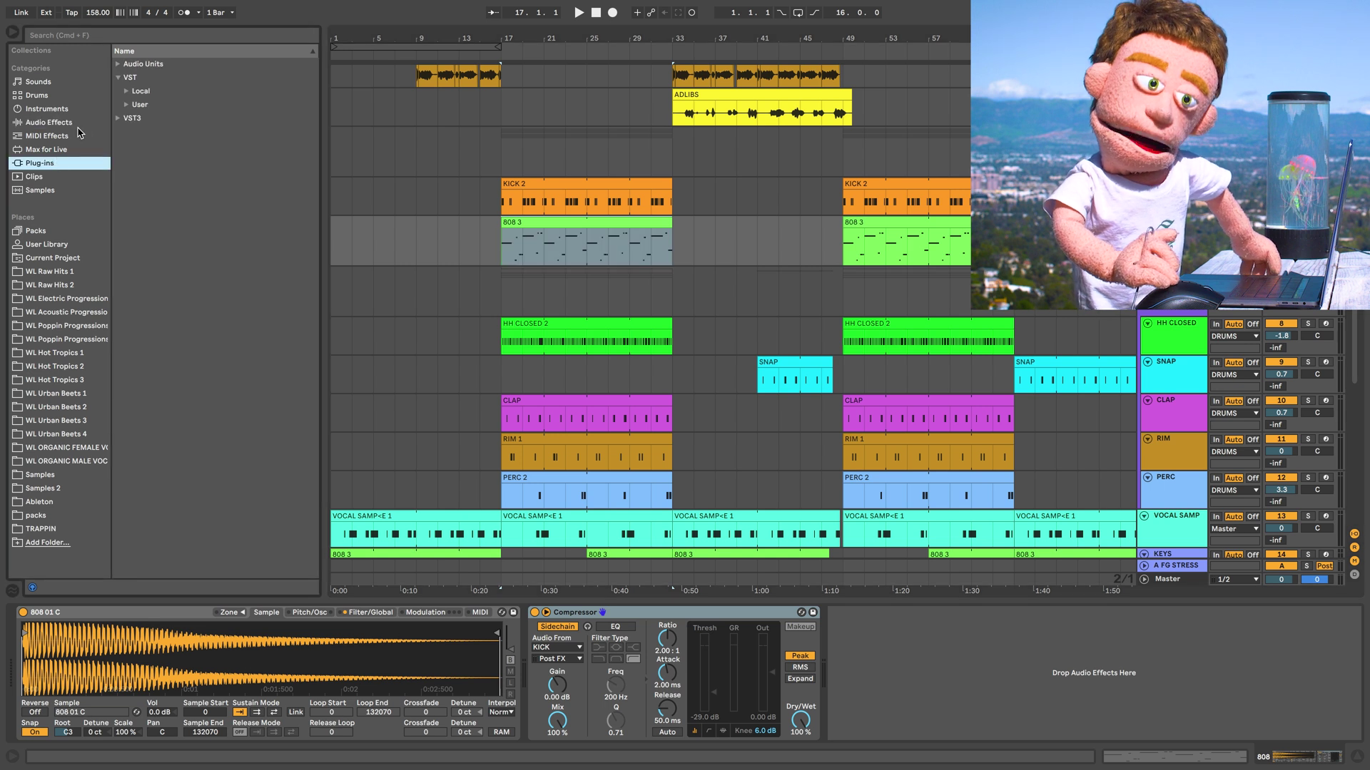
click(118, 77)
click(117, 91)
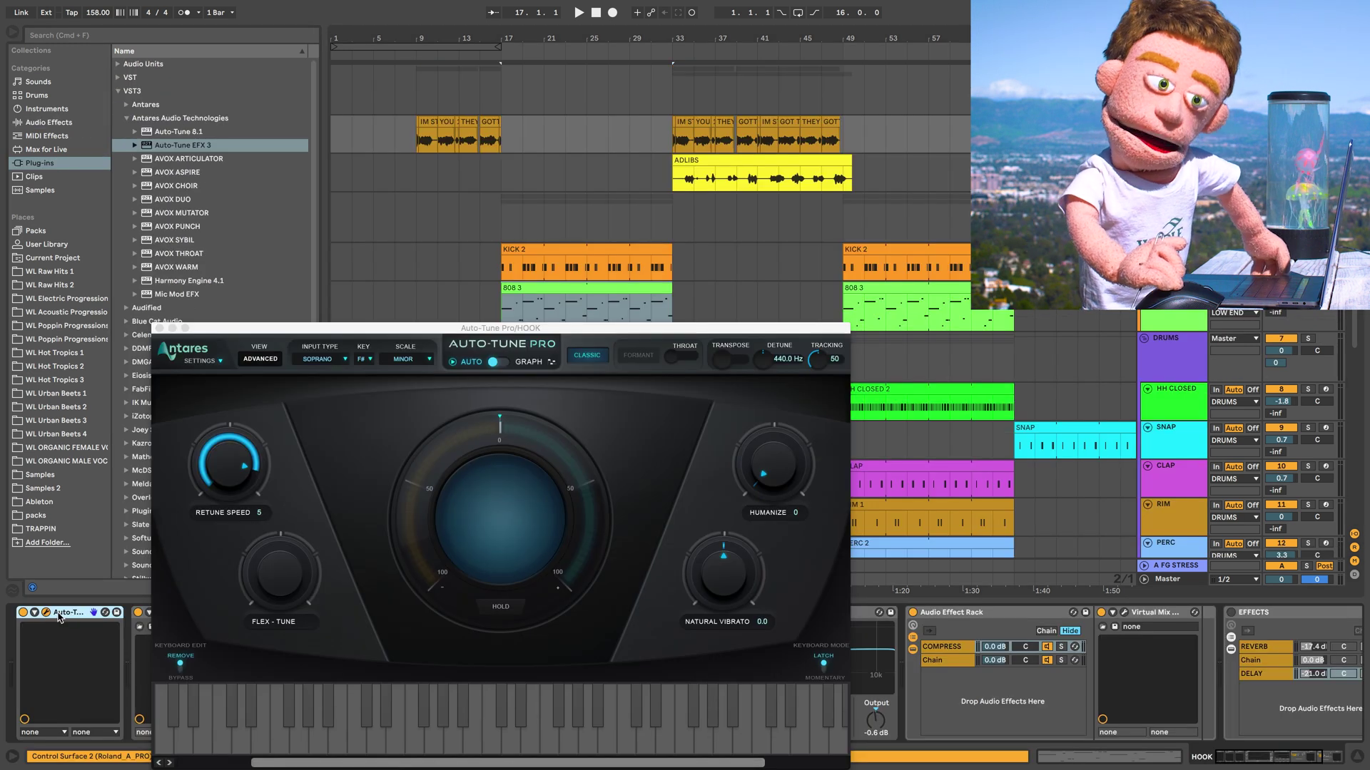
Step: Replace Auto-Tune Pro on the HOOK track with Auto-Tune EFX 3 and set retune speed to 15
click(46, 613)
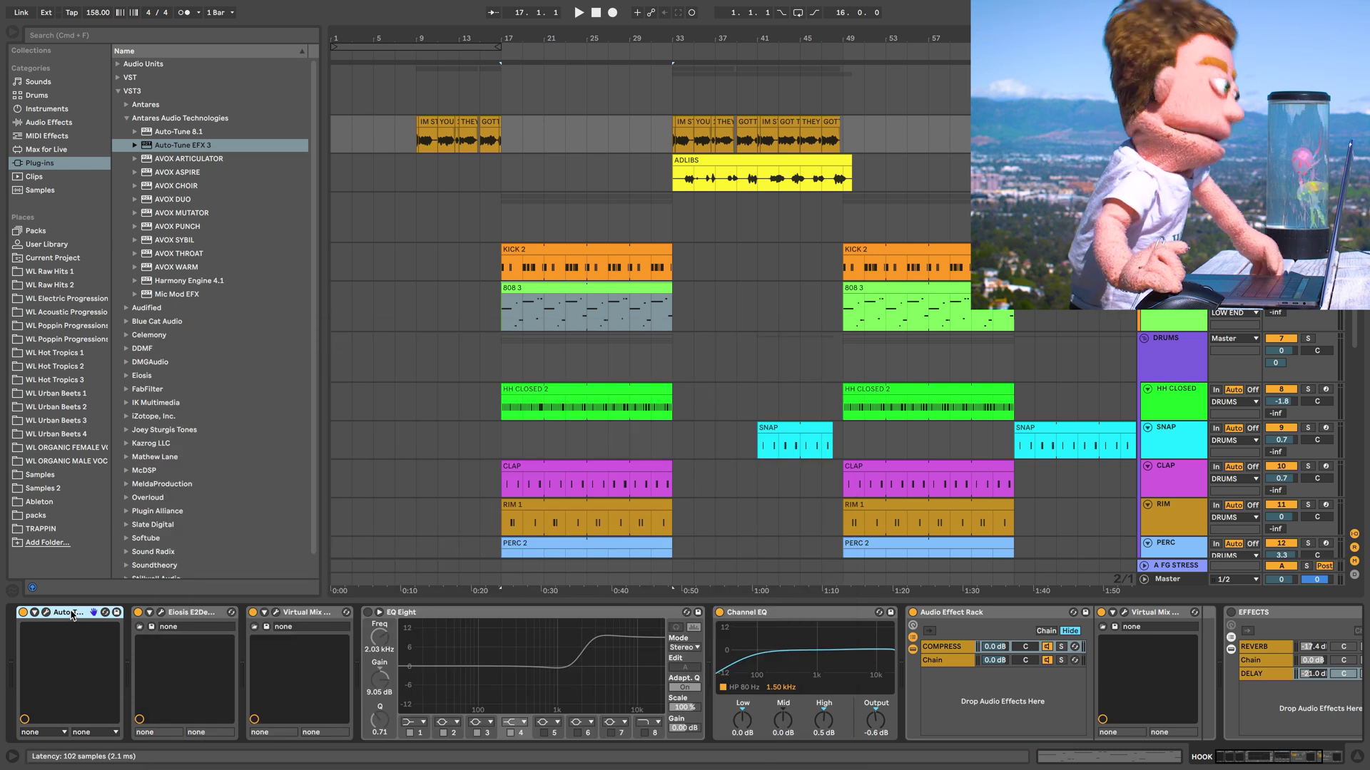
key(Delete)
drag(189, 146, 22, 681)
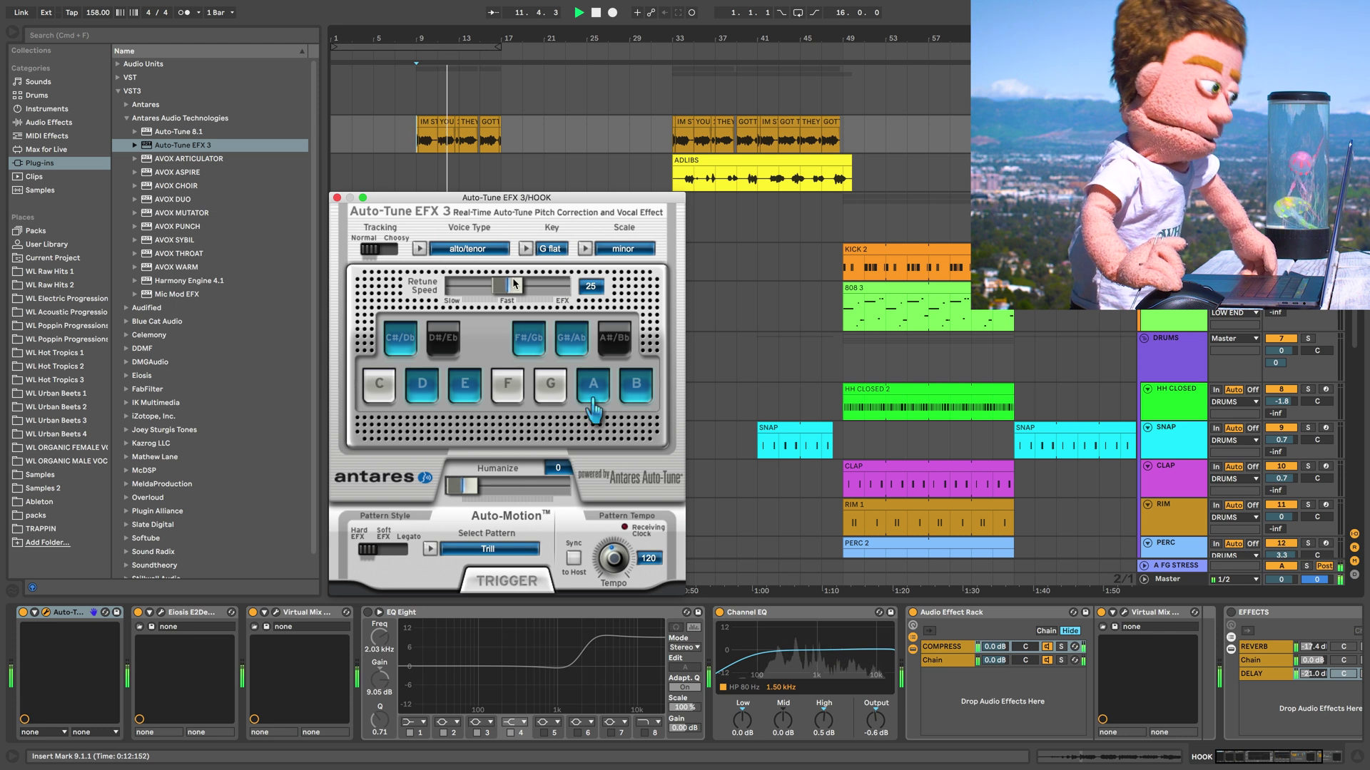
mouse_move(515, 285)
mouse_down()
mouse_move(560, 285)
mouse_move(509, 291)
mouse_up()
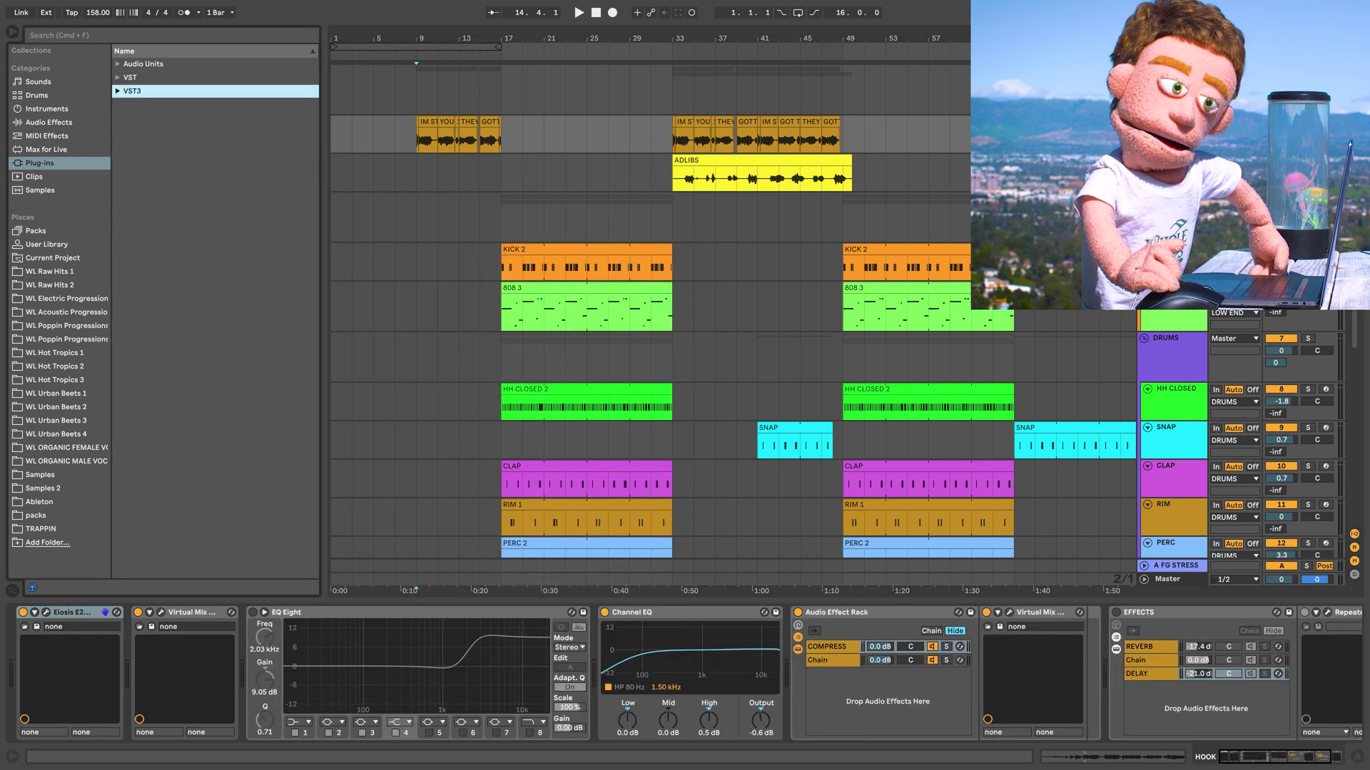
Step: Select the Delay effect in the browser's Audio Effects list
click(50, 123)
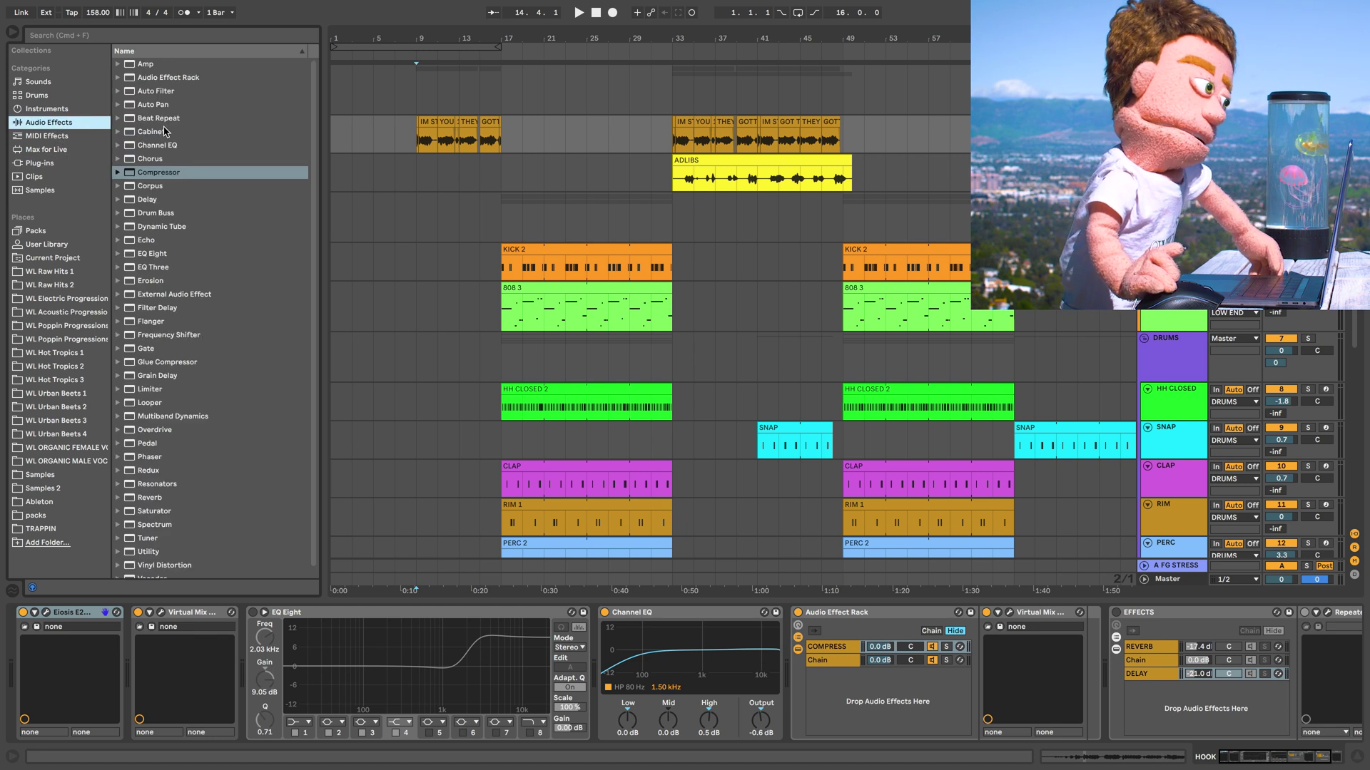
click(188, 202)
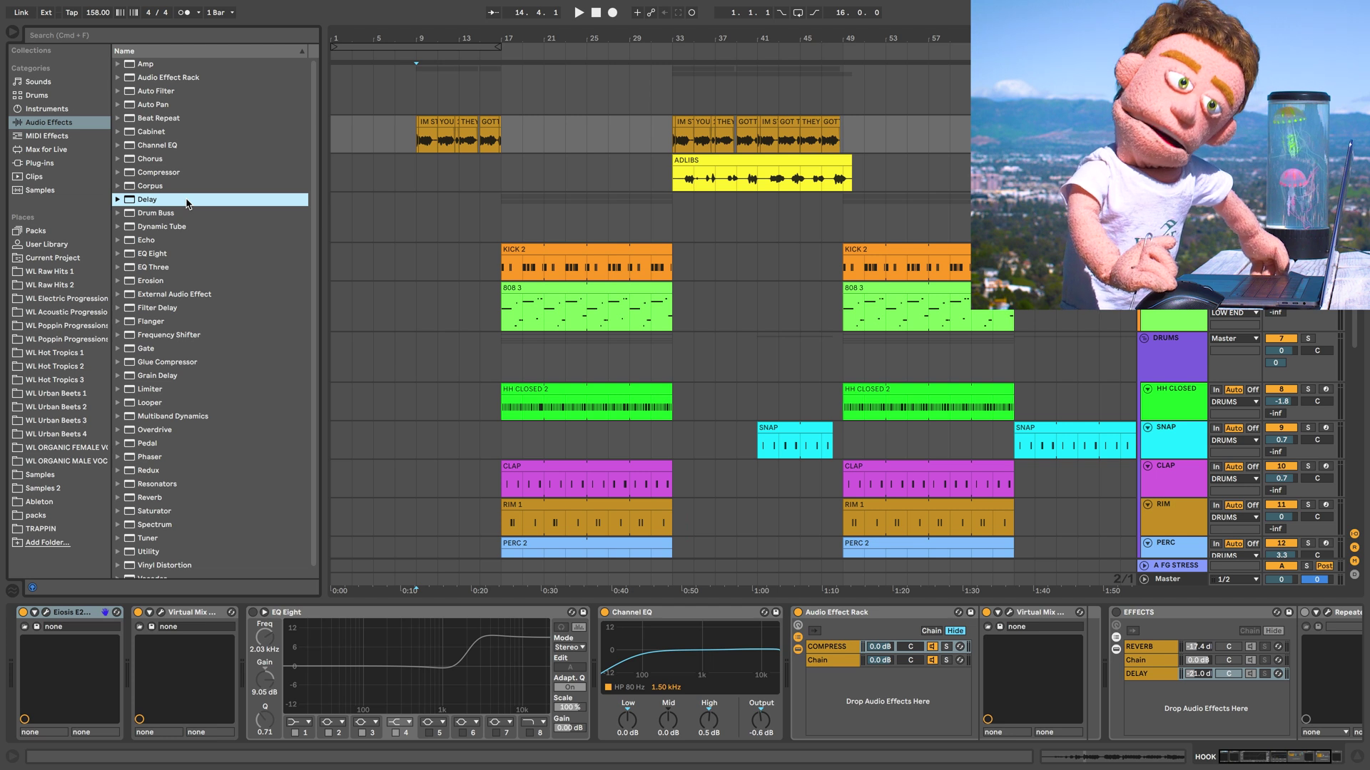
scroll(219, 388, down, 1)
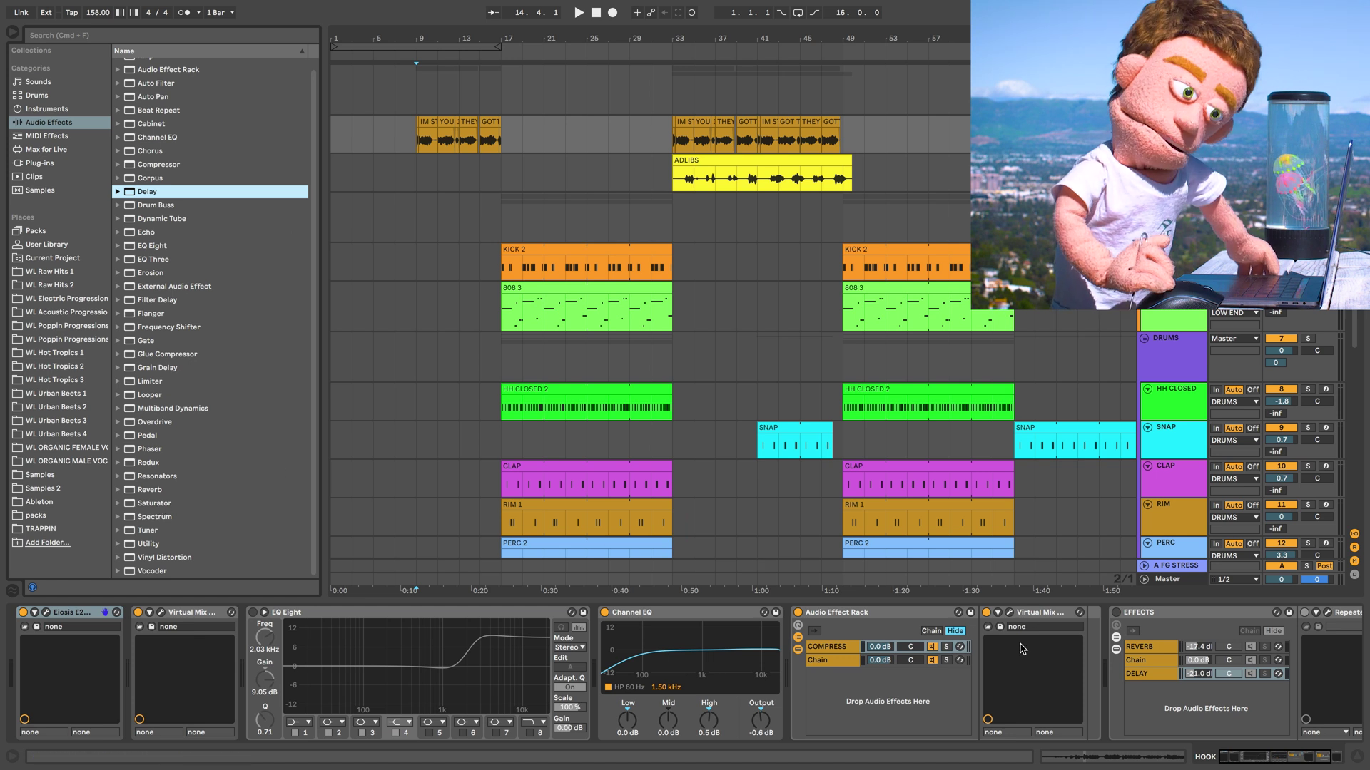
Step: Deactivate the existing DELAY chain inside the HOOK track's EFFECTS rack
click(1200, 613)
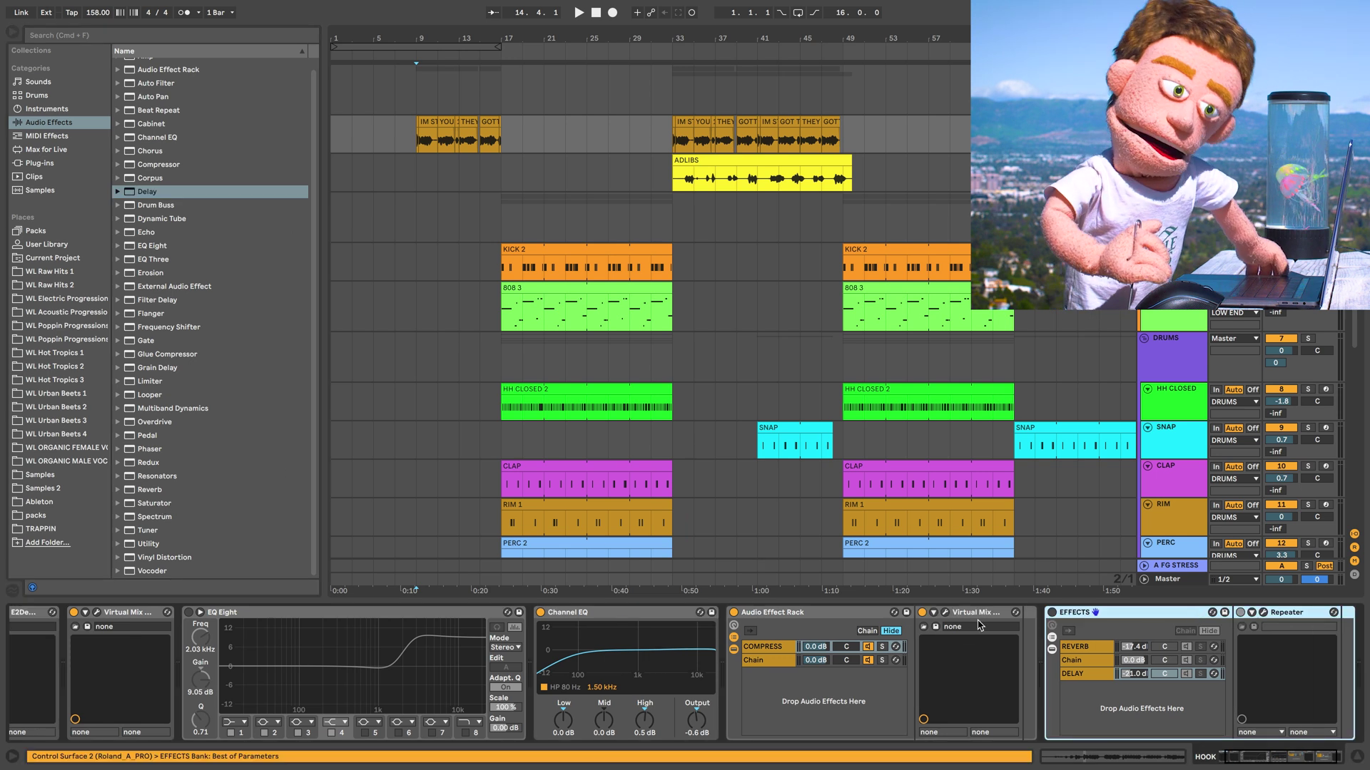
click(1053, 613)
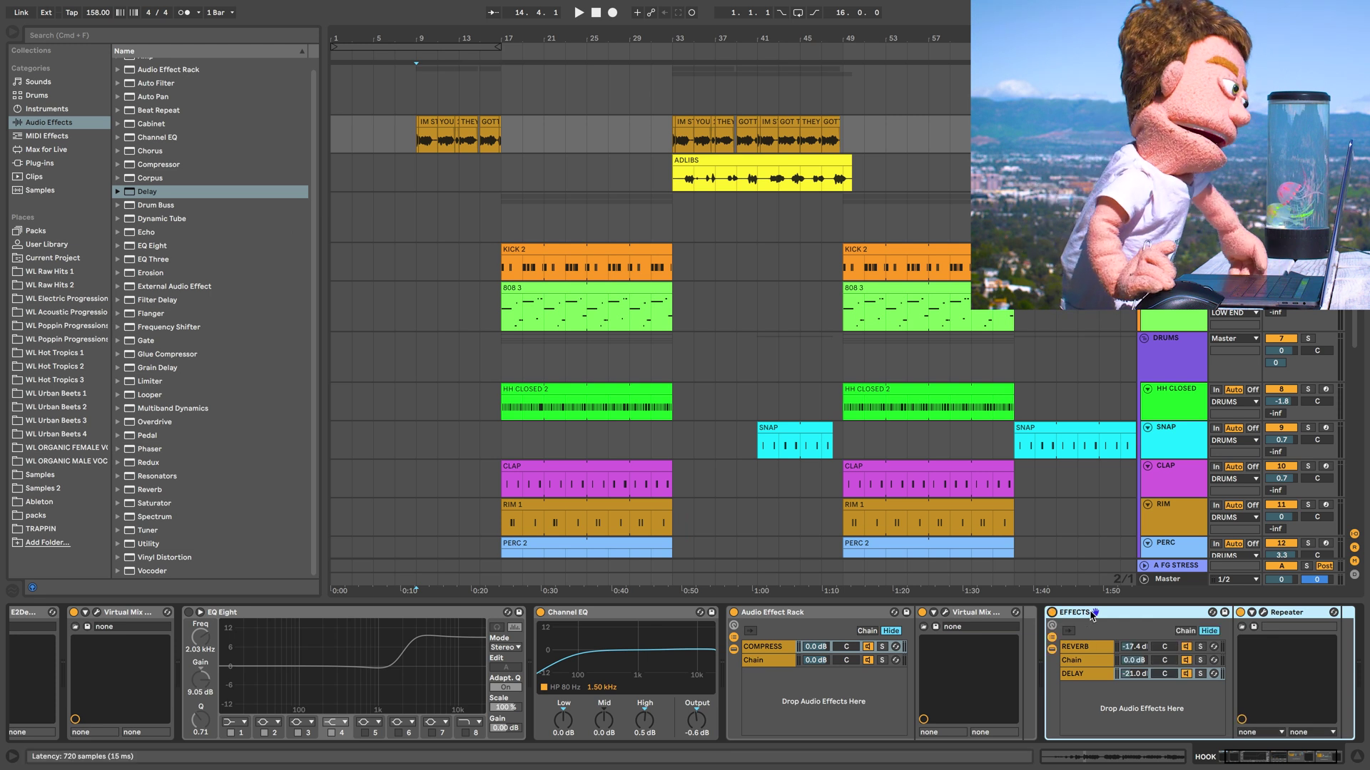
click(1091, 677)
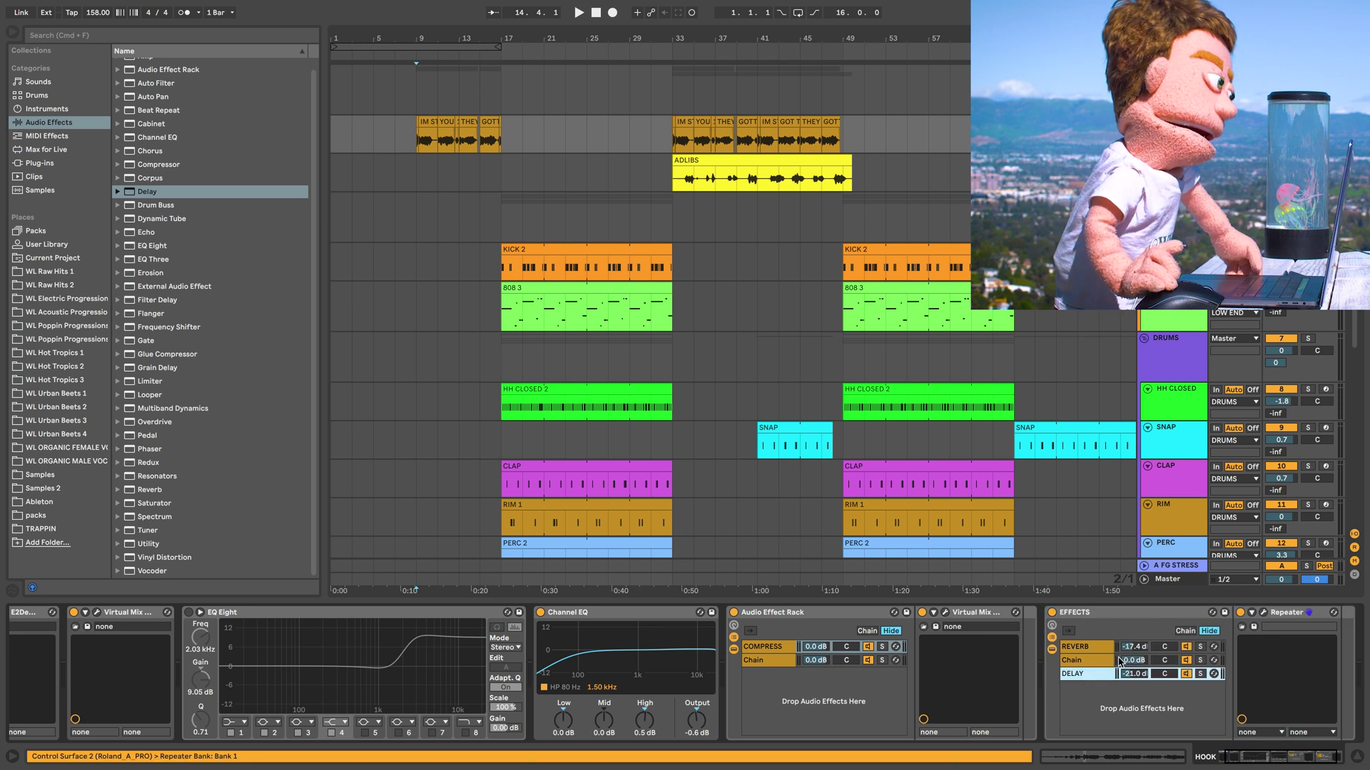
click(1185, 674)
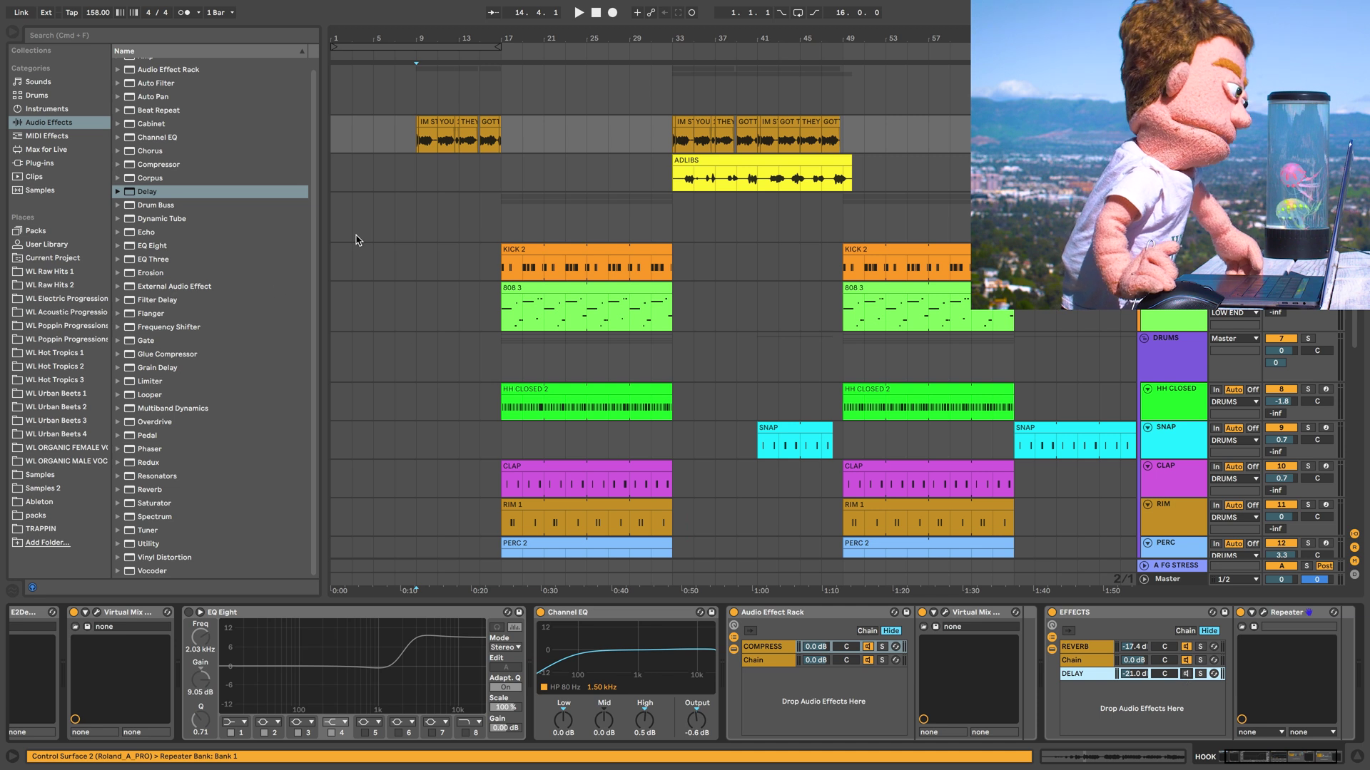
Step: Drop Delay into the EFFECTS rack chain list as a new chain named DELAY 10.1
drag(140, 192, 1106, 708)
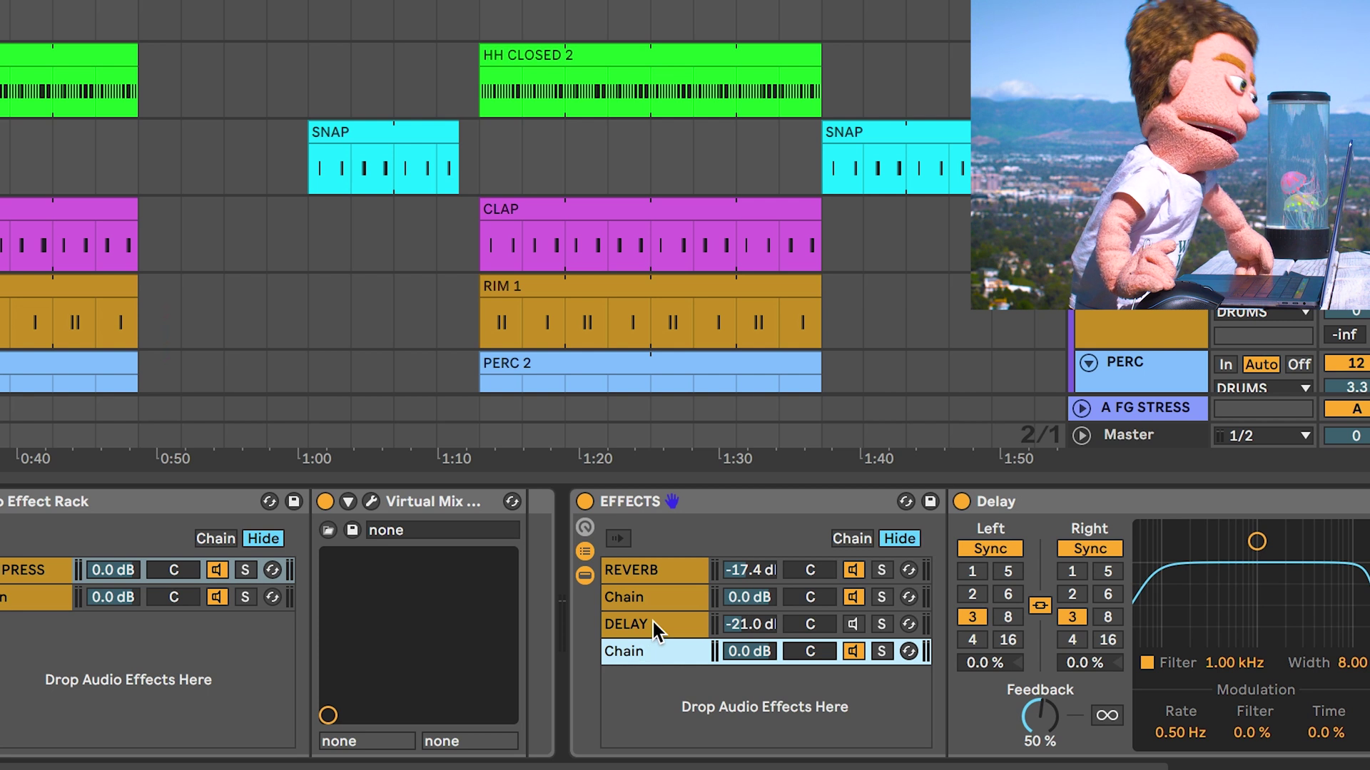
click(653, 622)
click(645, 649)
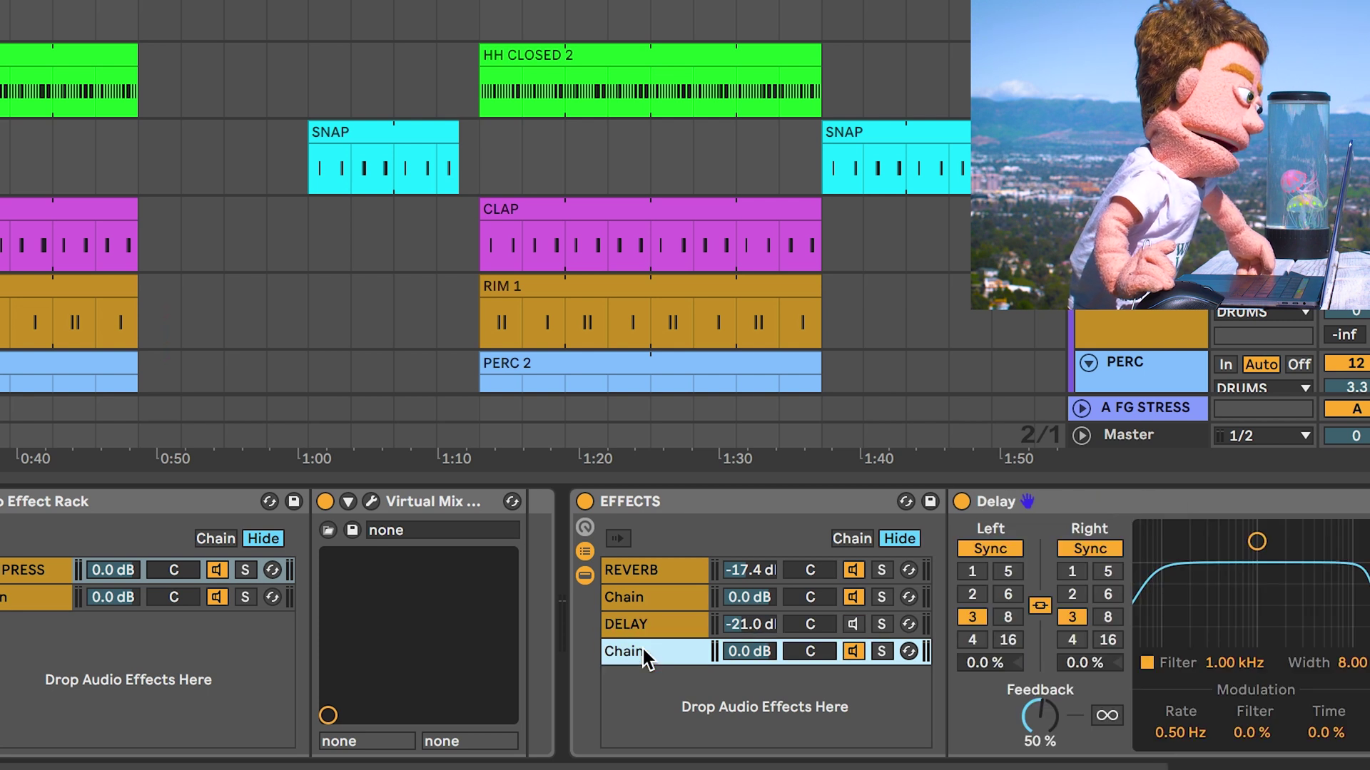
key(super+r)
text(DE)
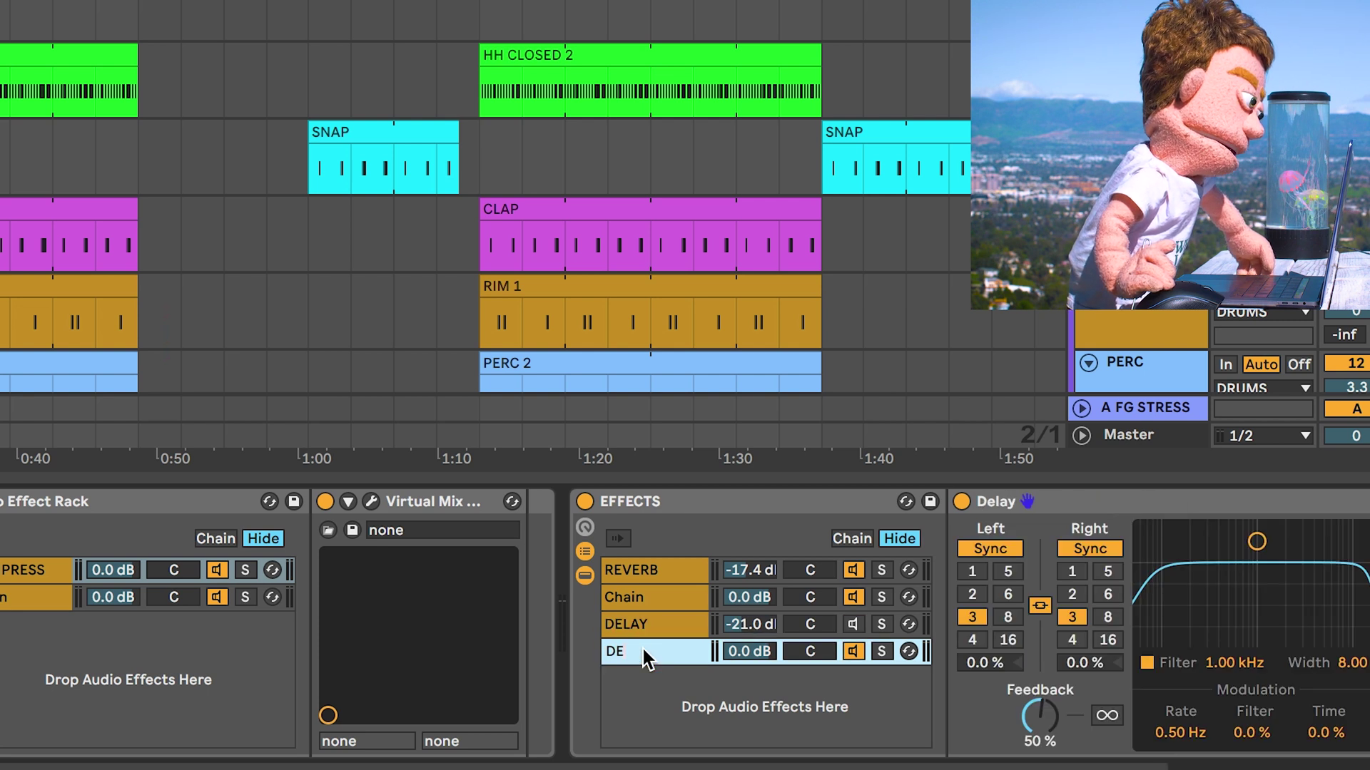
key(BackSpace)
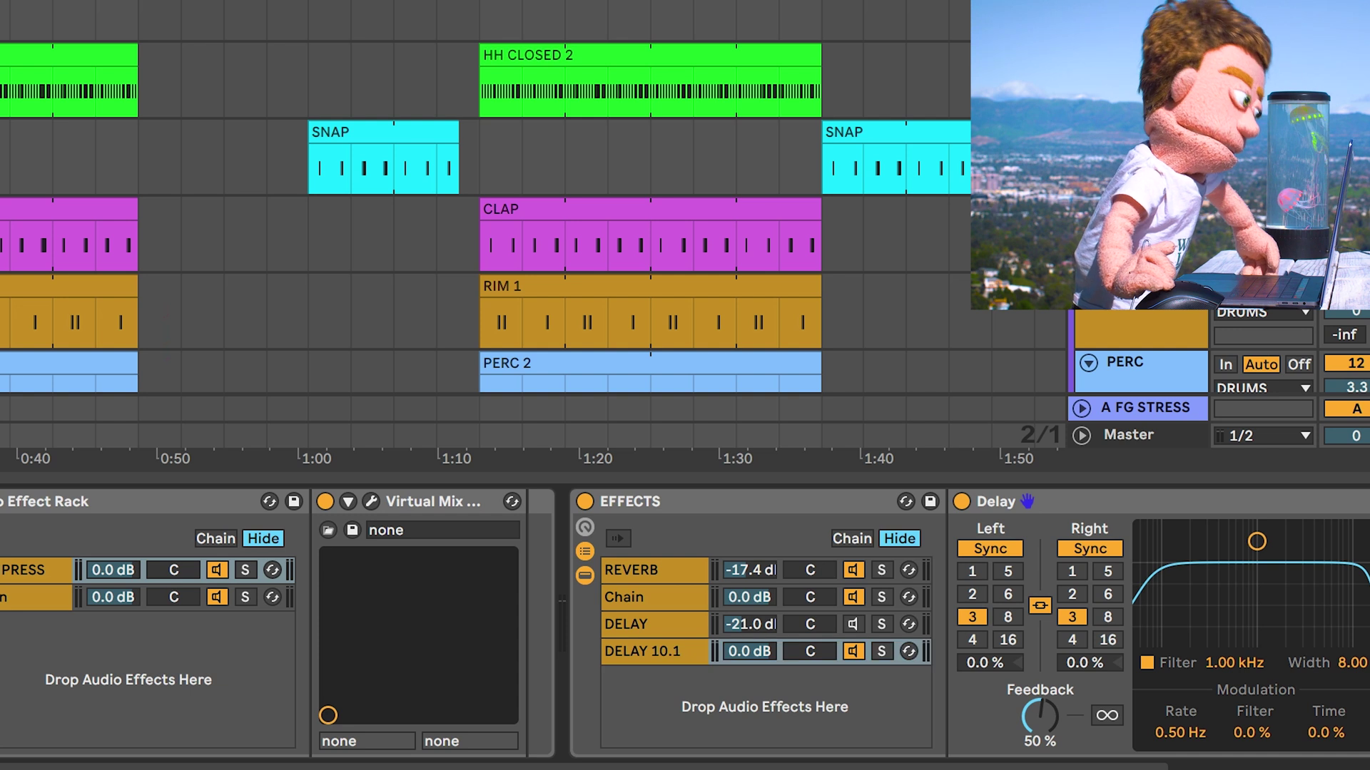
scroll(1245, 757, right, 4)
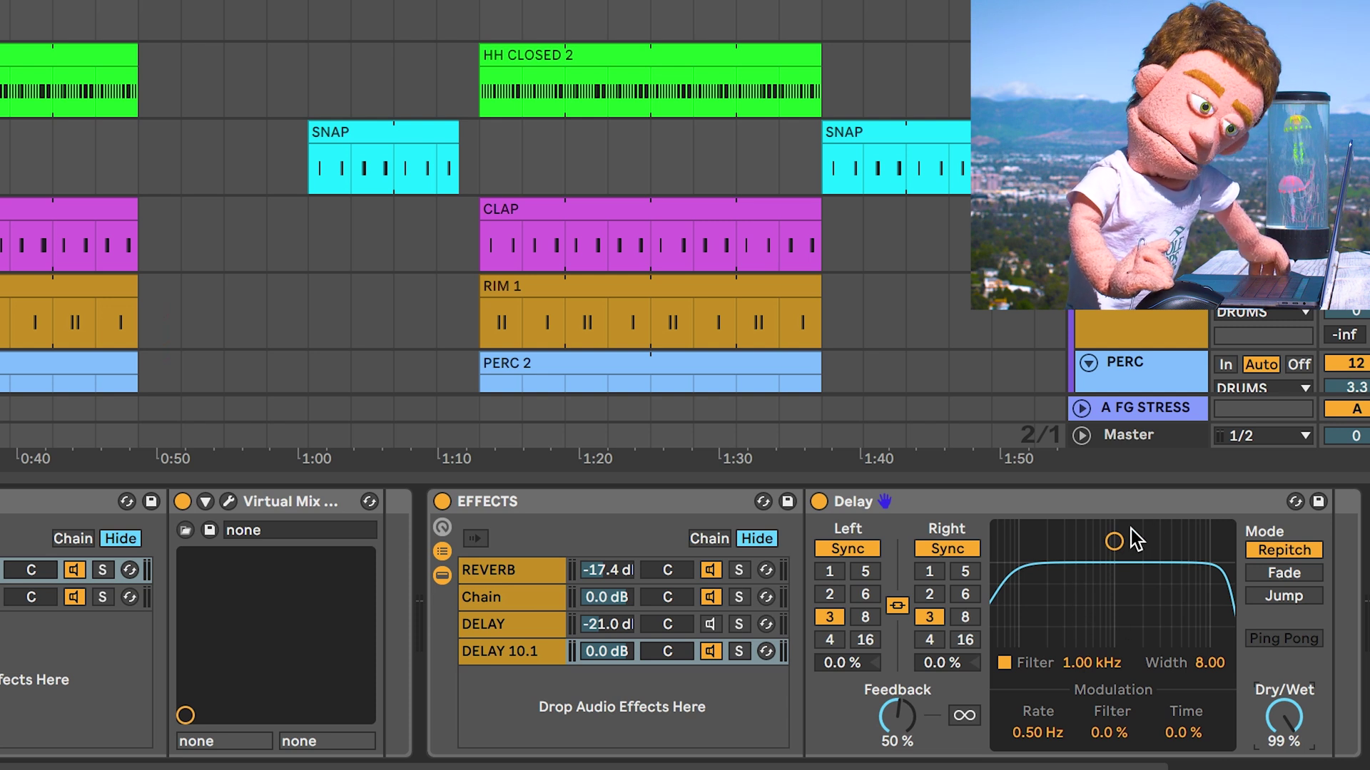
Step: Narrow the Delay filter band, lower it to about 643 Hz, and raise the DELAY 10.1 chain to -3.7 dB
drag(1134, 540, 1124, 555)
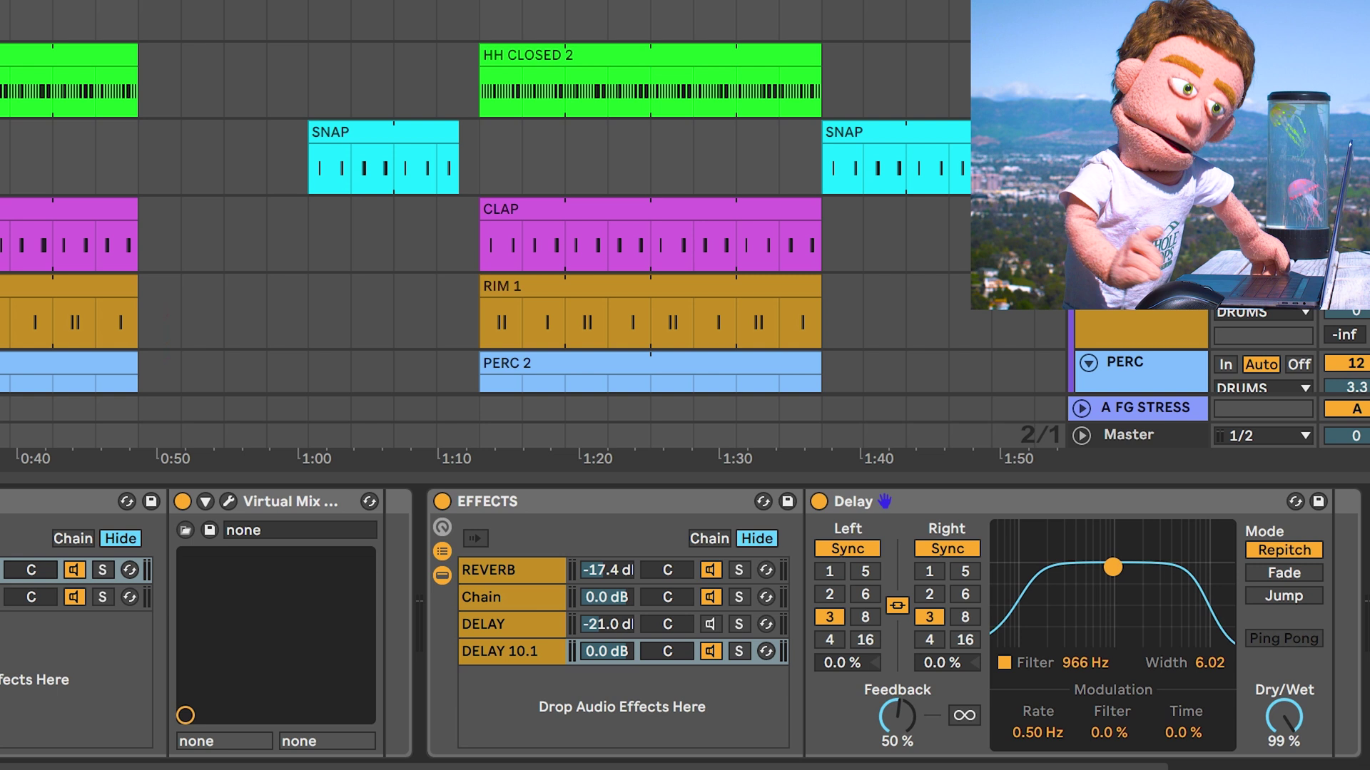
drag(1112, 567, 1124, 597)
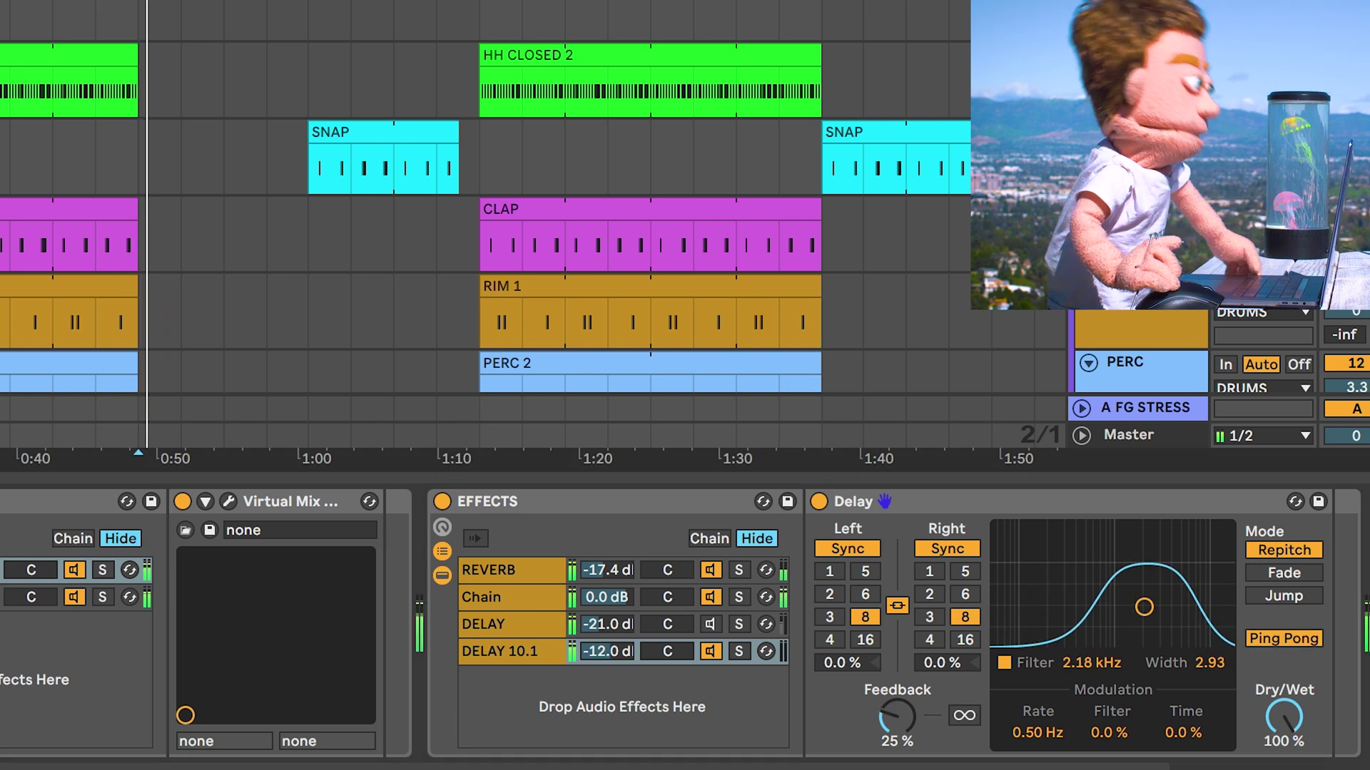
drag(610, 651, 610, 630)
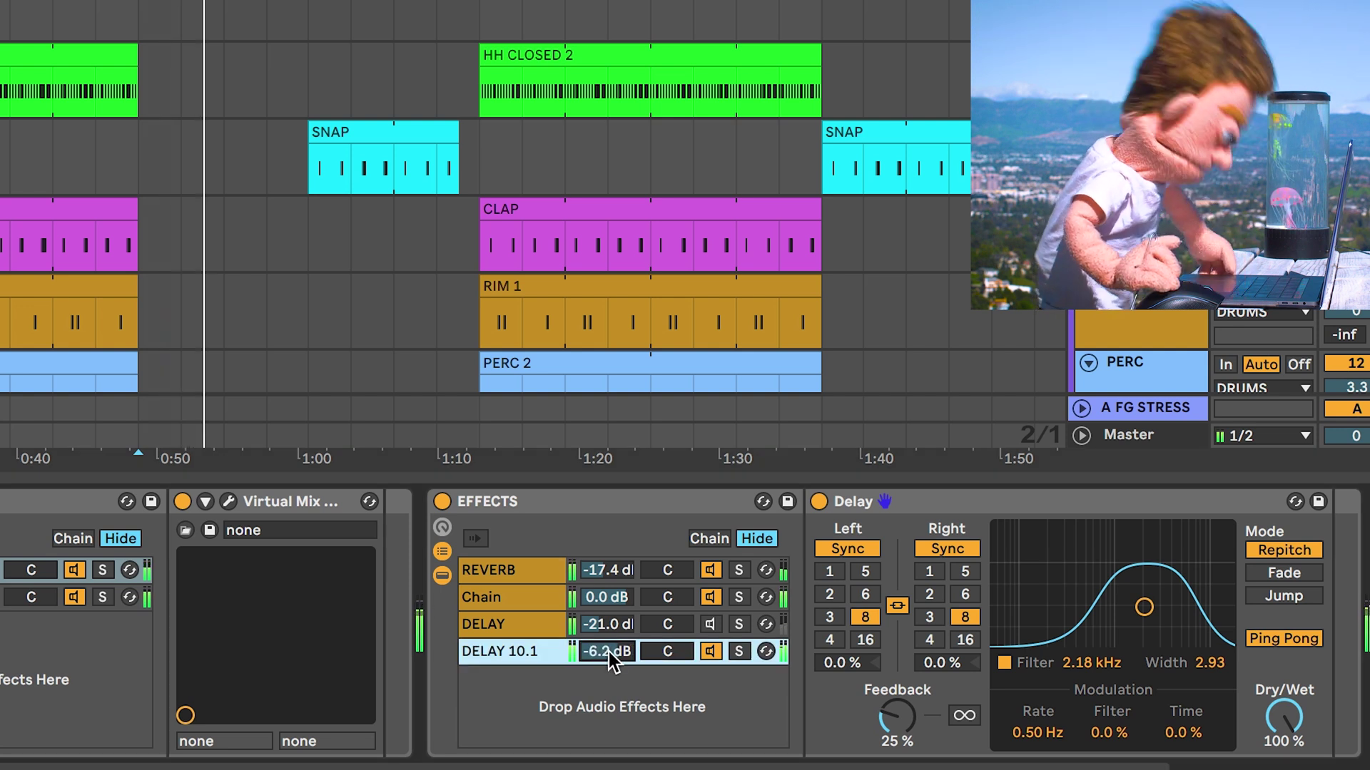
drag(1145, 607, 1097, 608)
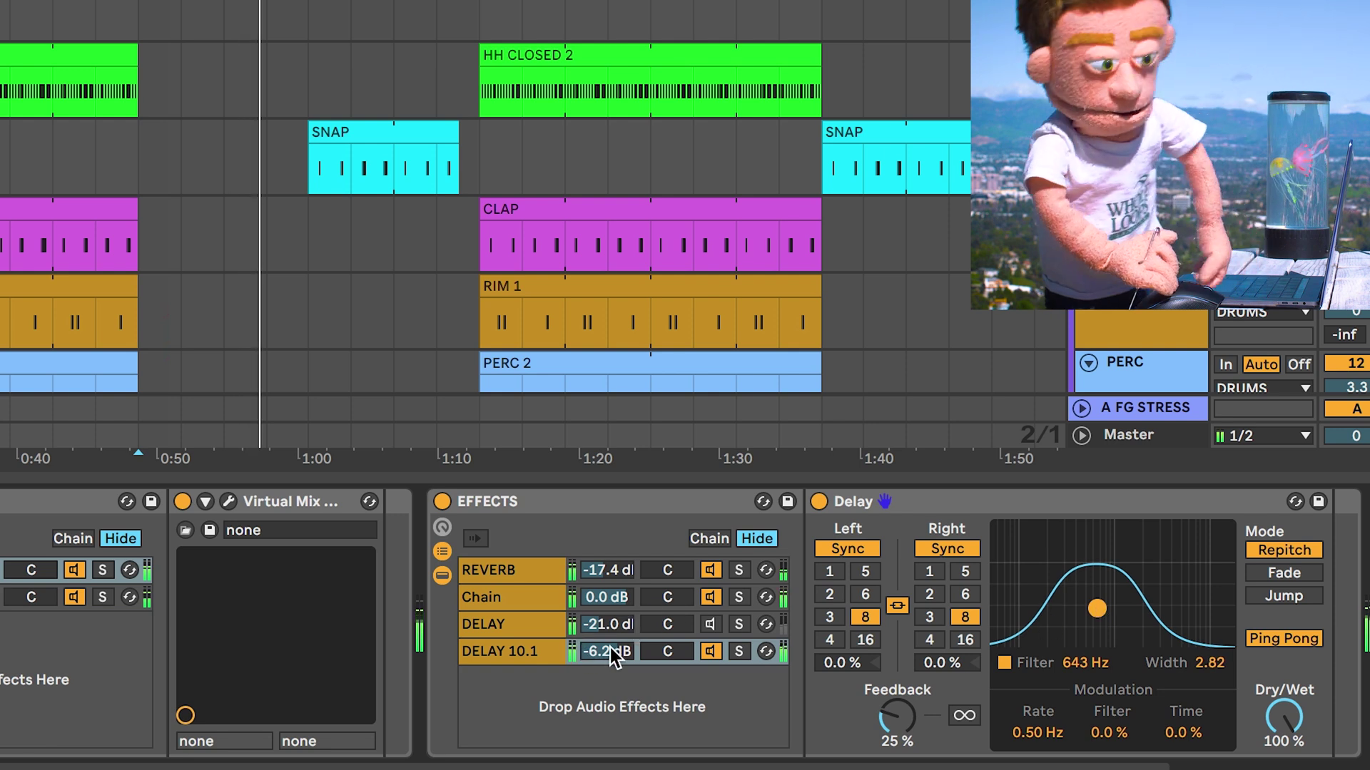
drag(611, 649, 611, 641)
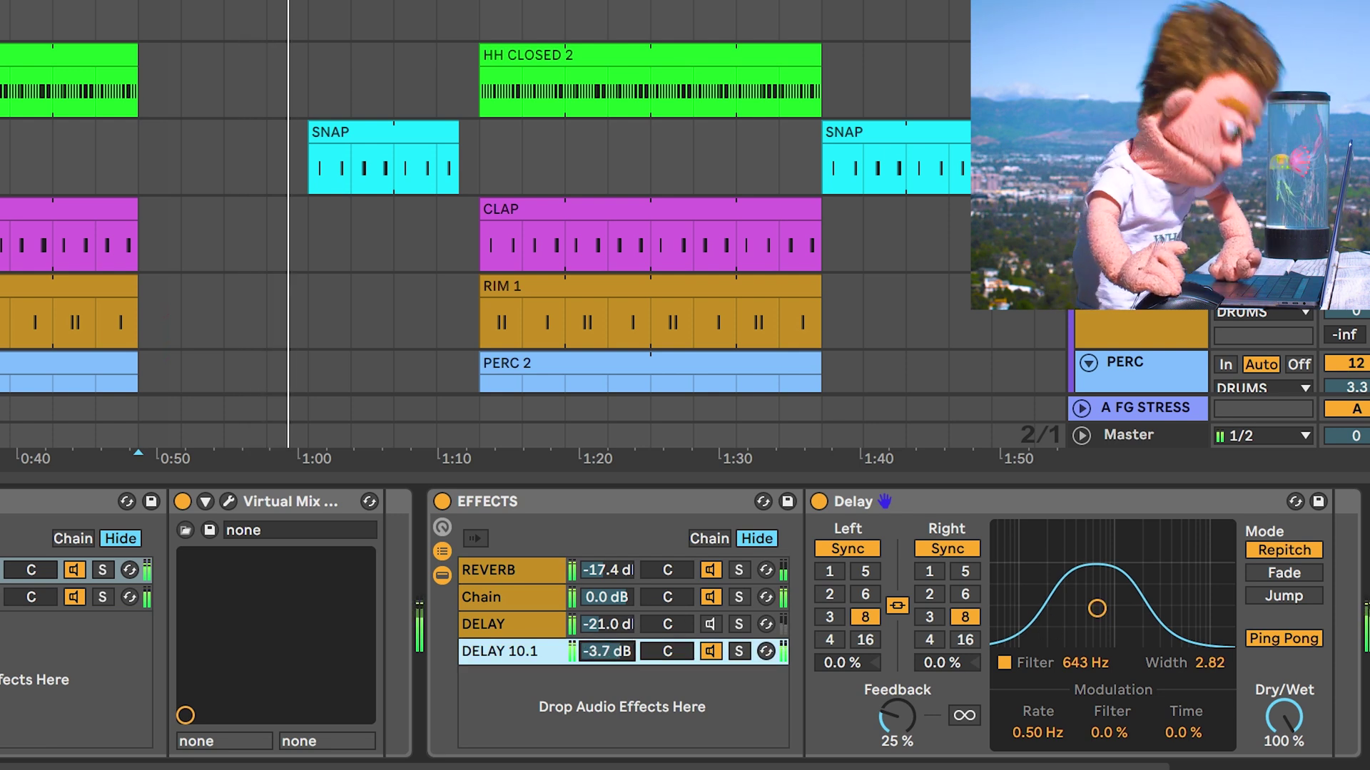